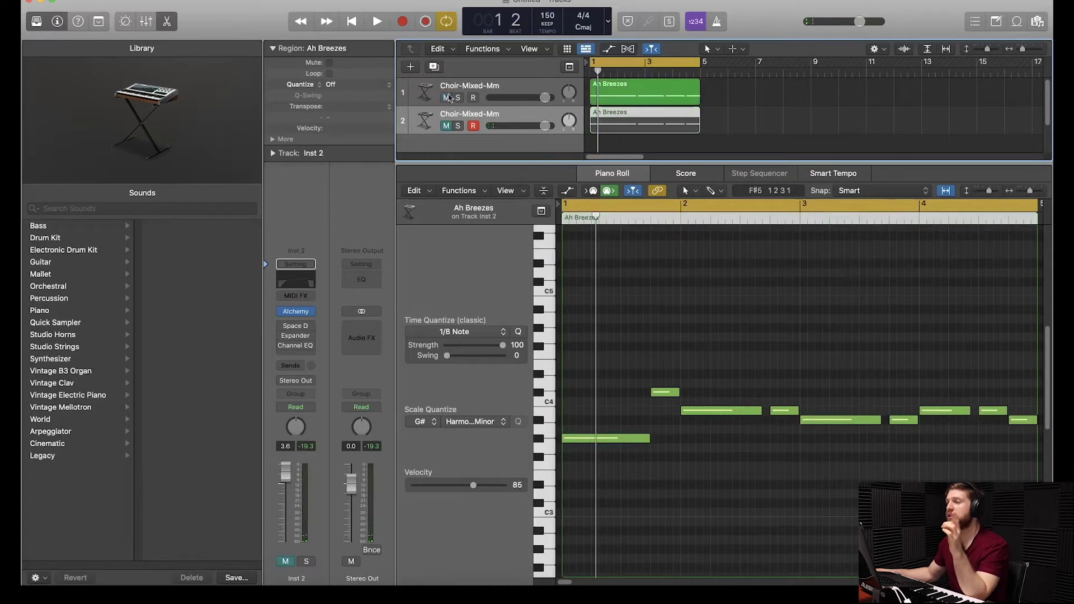
Review the Space Designer, Channel EQ and Overdrive settings on the Choir-Mixed-Mm track, and play the part back.
click(478, 91)
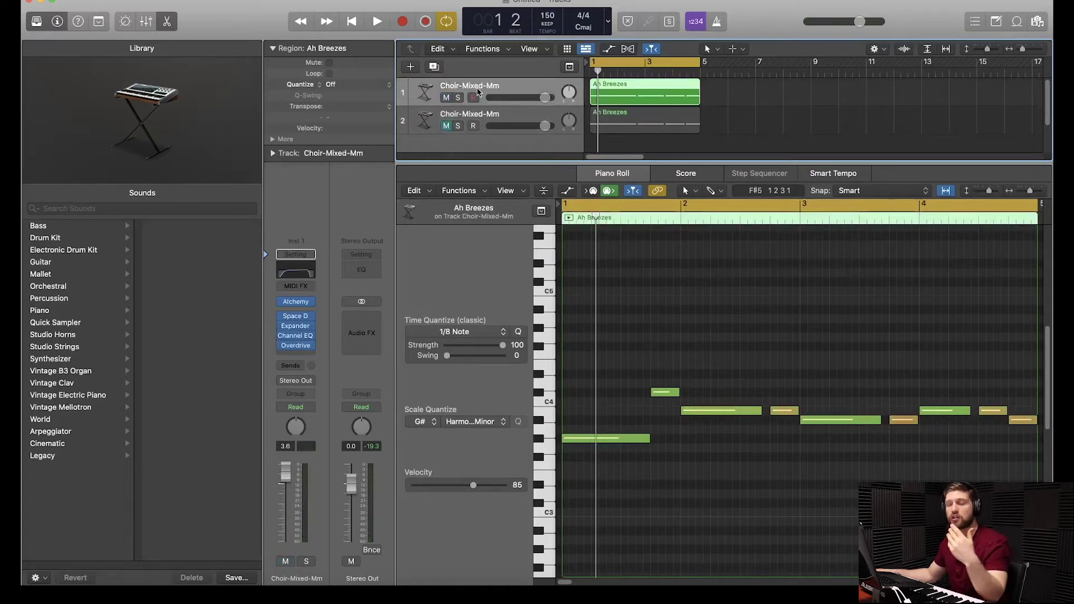
click(302, 320)
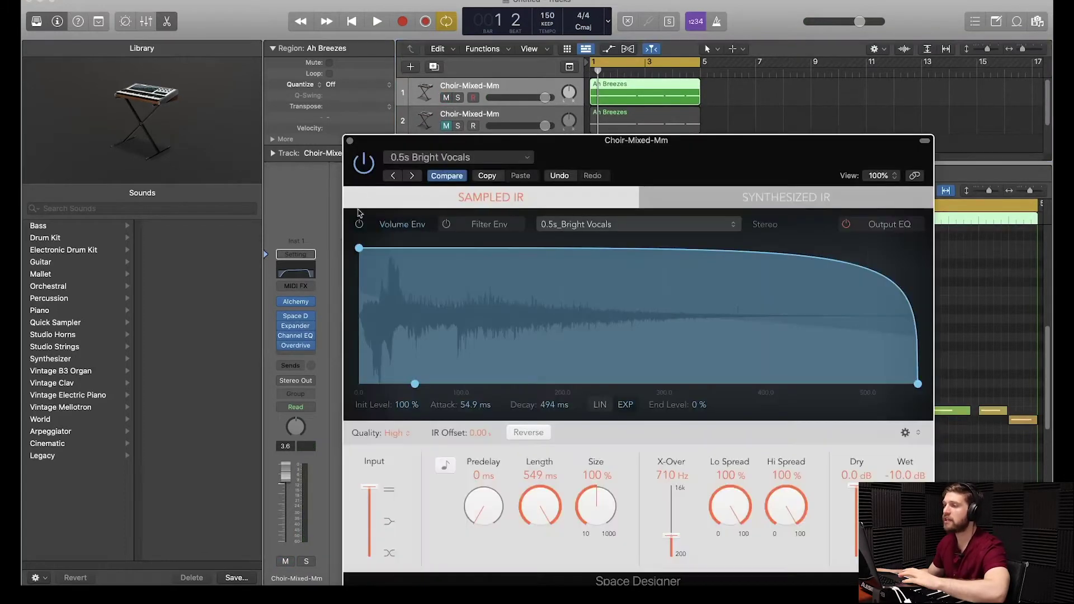
click(349, 141)
click(295, 335)
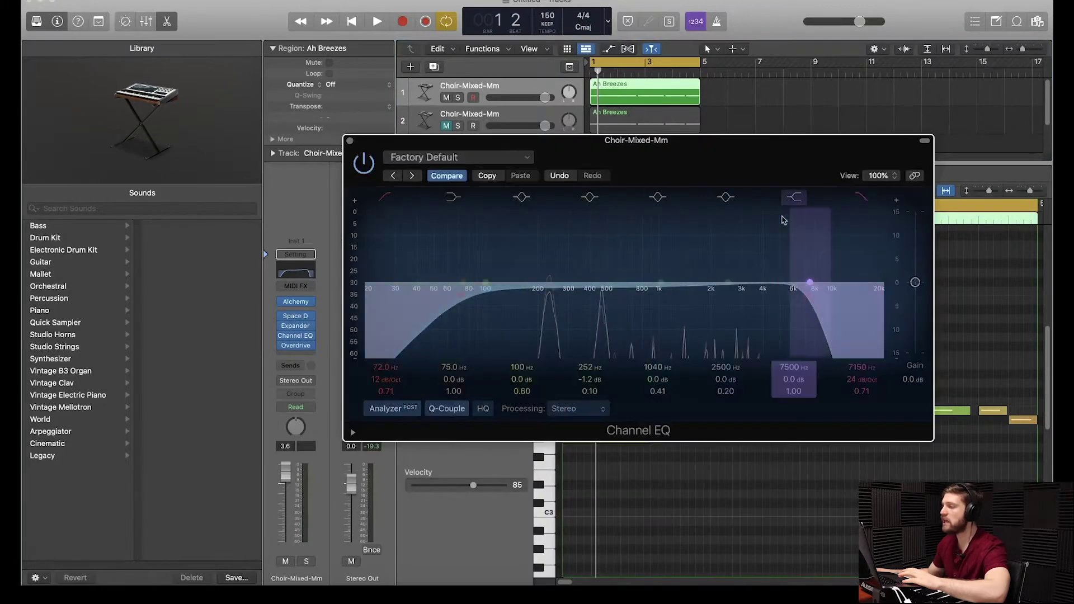
click(349, 140)
click(295, 345)
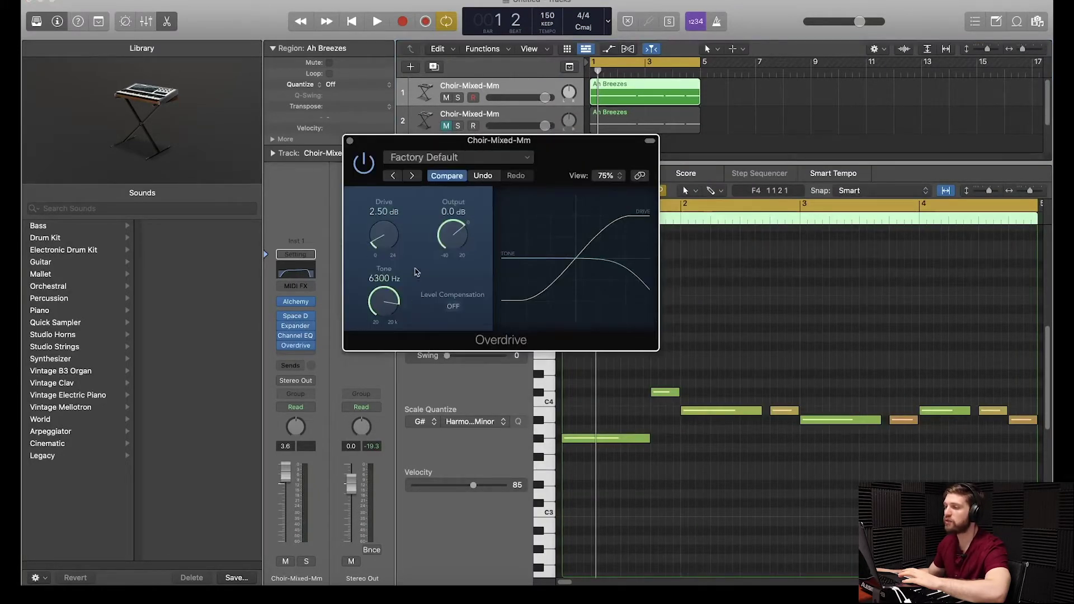
click(349, 141)
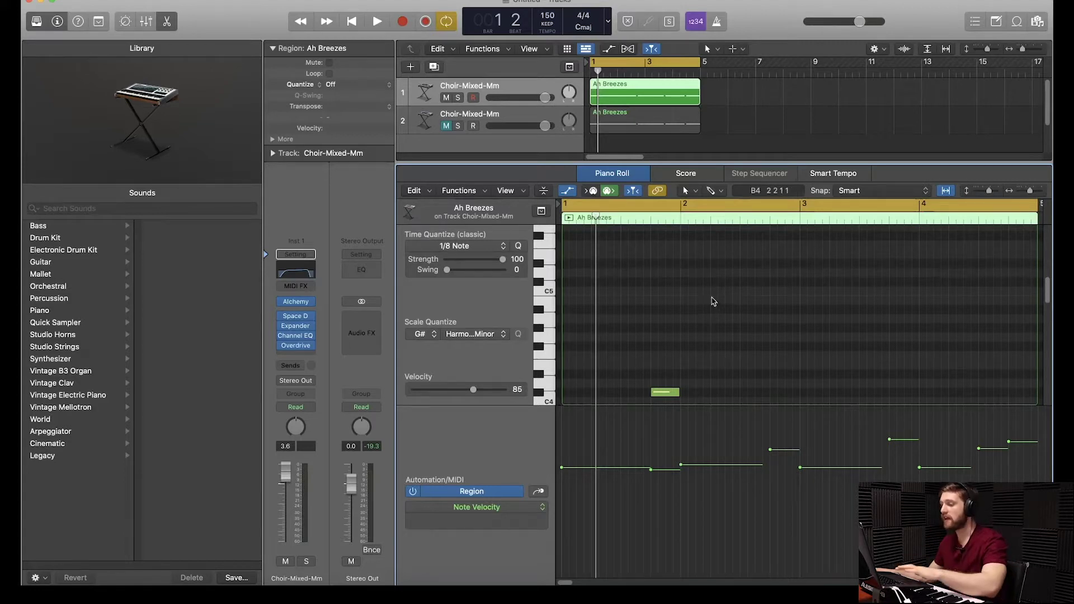
key(space)
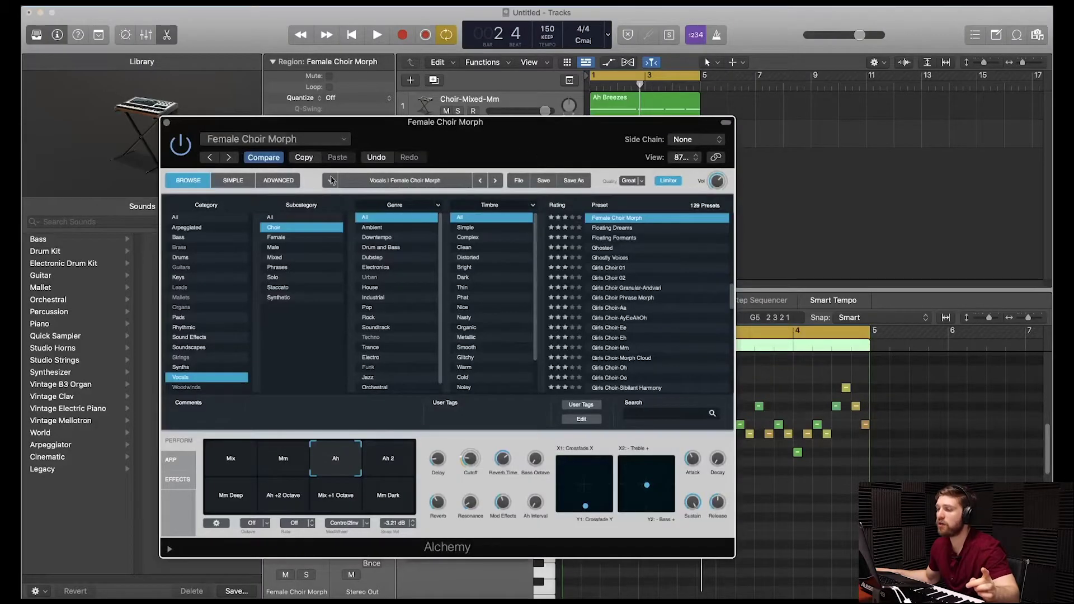
Review the Female Choir Morph track's Overdrive settings and show its note velocities in the Piano Roll.
click(166, 122)
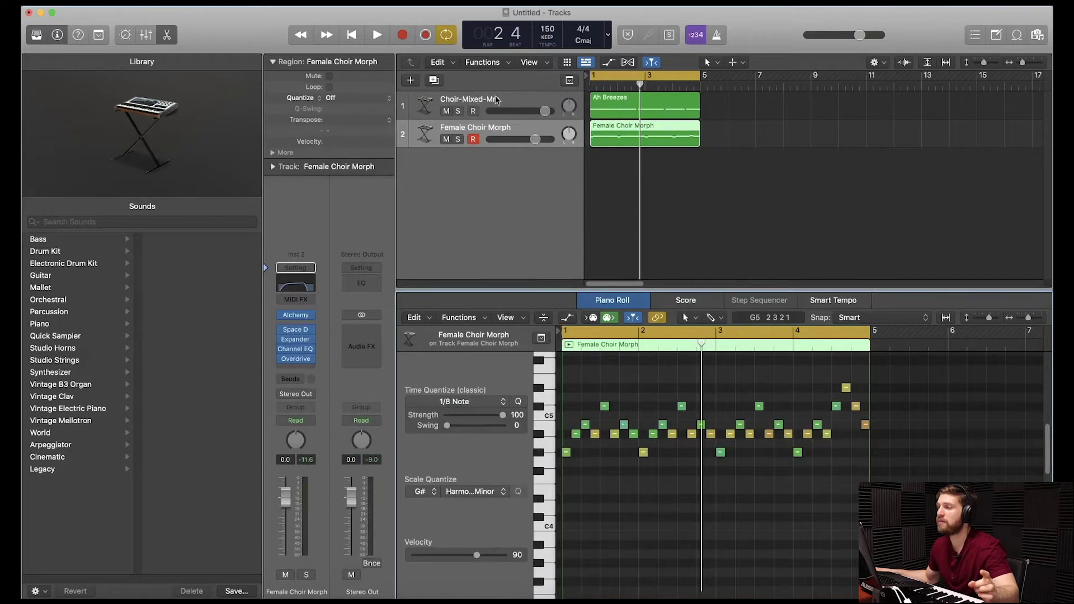
click(295, 358)
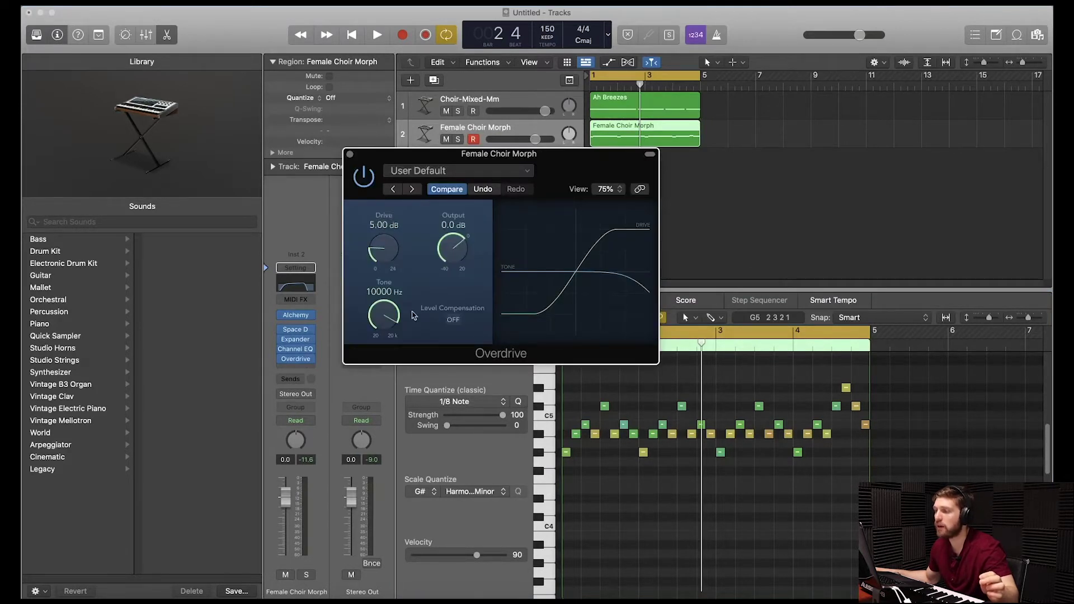
click(351, 155)
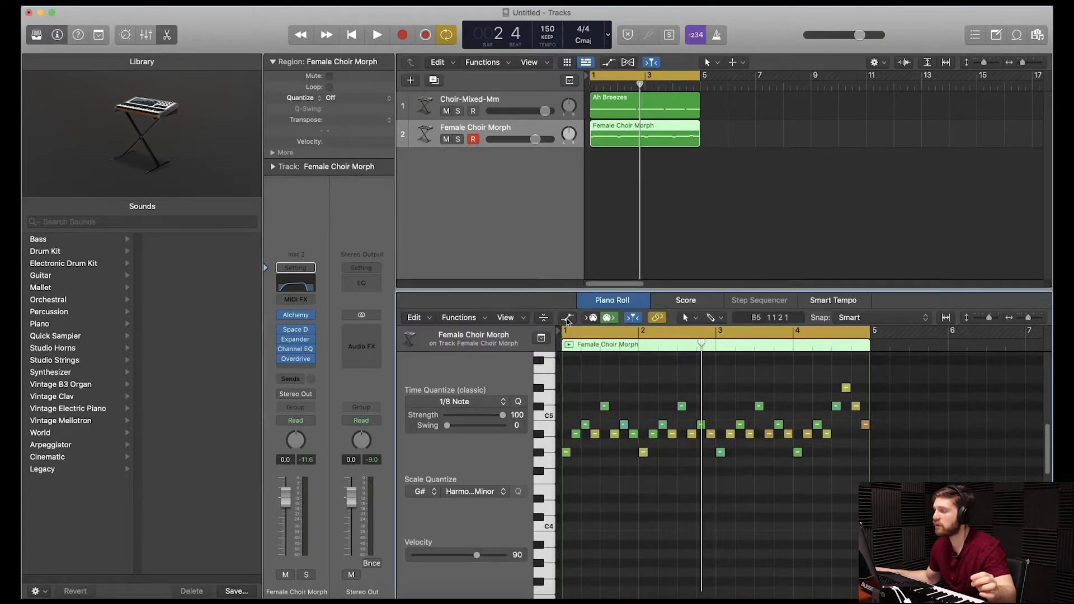
click(567, 318)
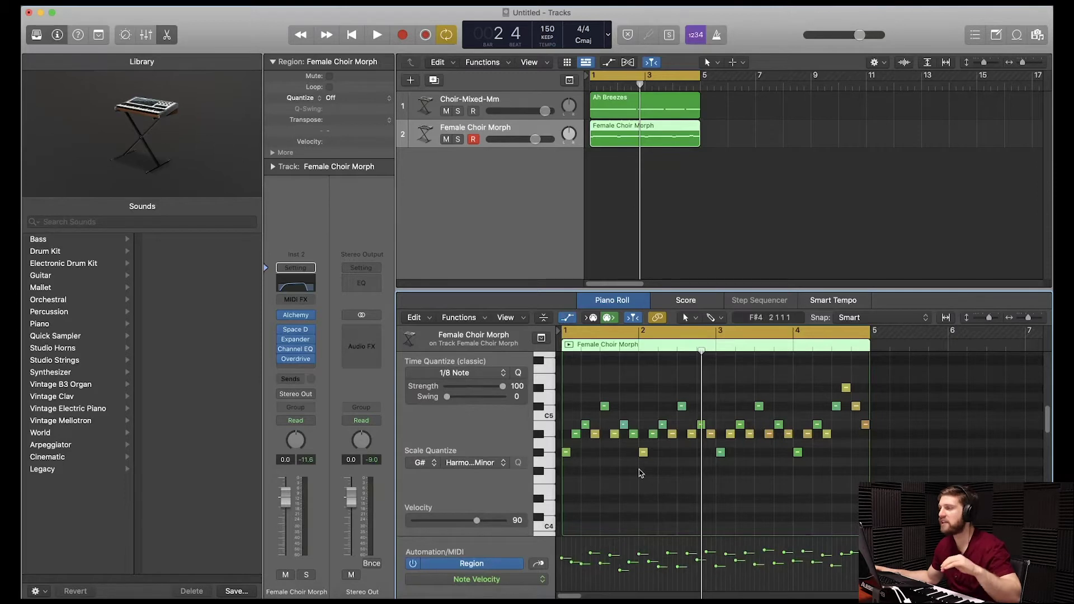
Play the two choir parts together and select the Female Choir Morph region.
click(723, 232)
key(space)
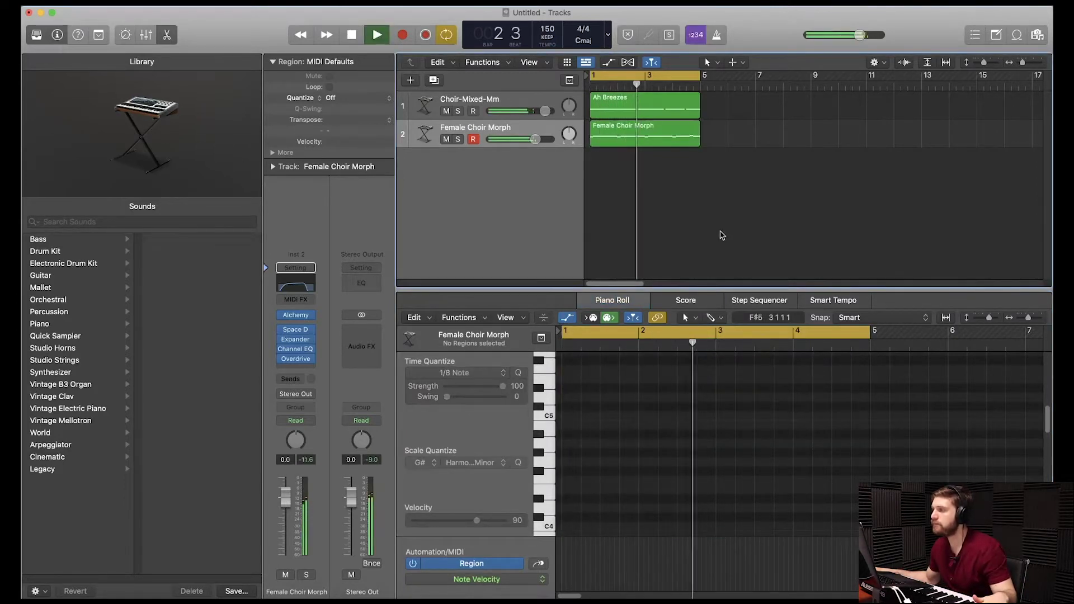
click(657, 134)
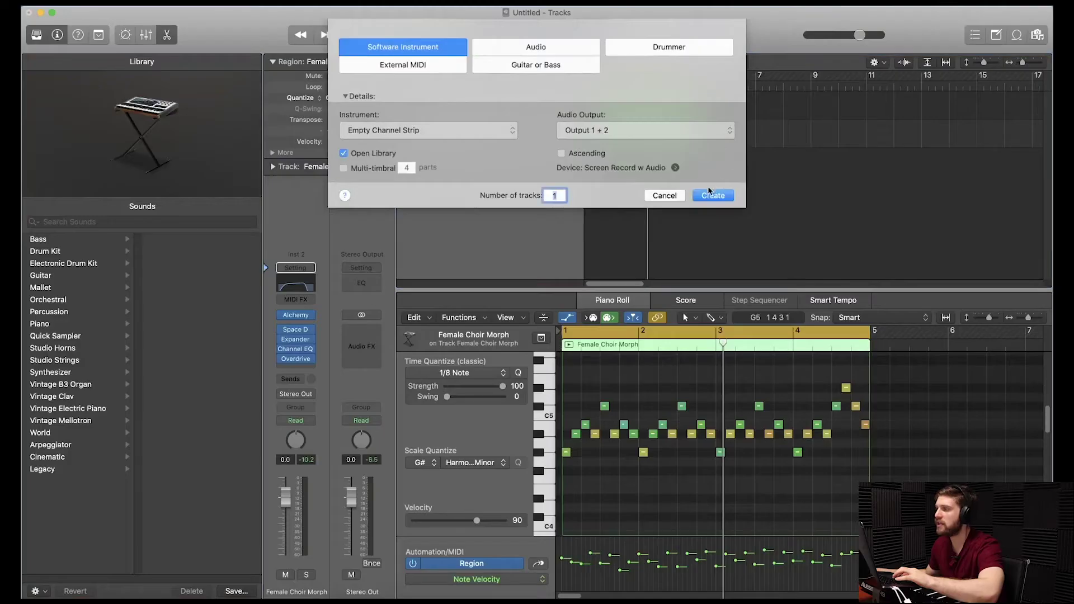
Create one software instrument track with an empty channel strip and load Boesendorfer Grand Piano from the Piano sounds.
click(712, 195)
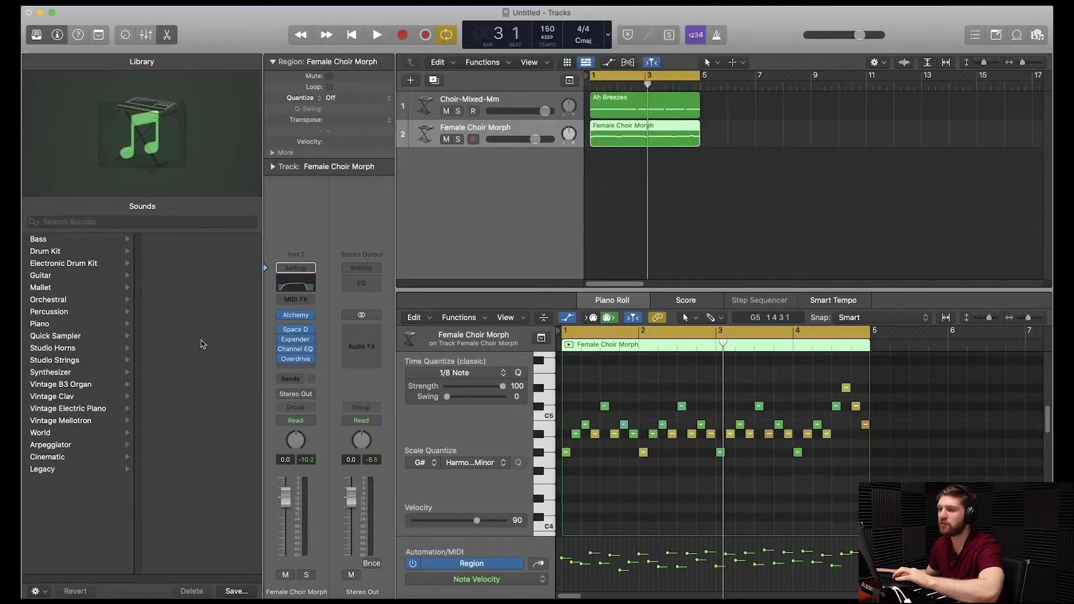
click(104, 324)
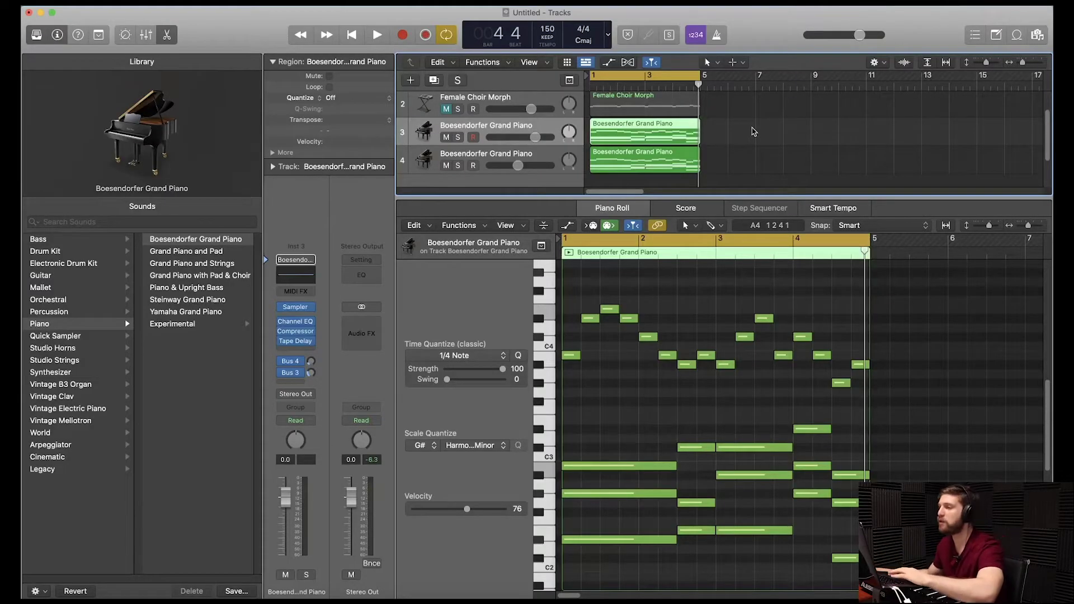
Mute the piano on track 4 and listen to the piano on track 3 by itself.
click(445, 165)
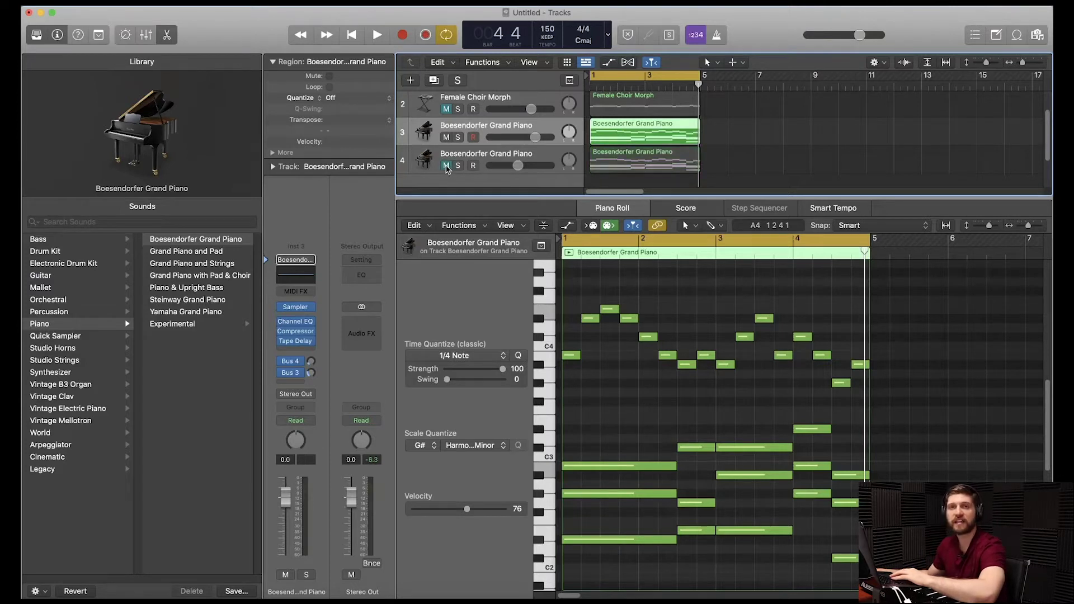
key(space)
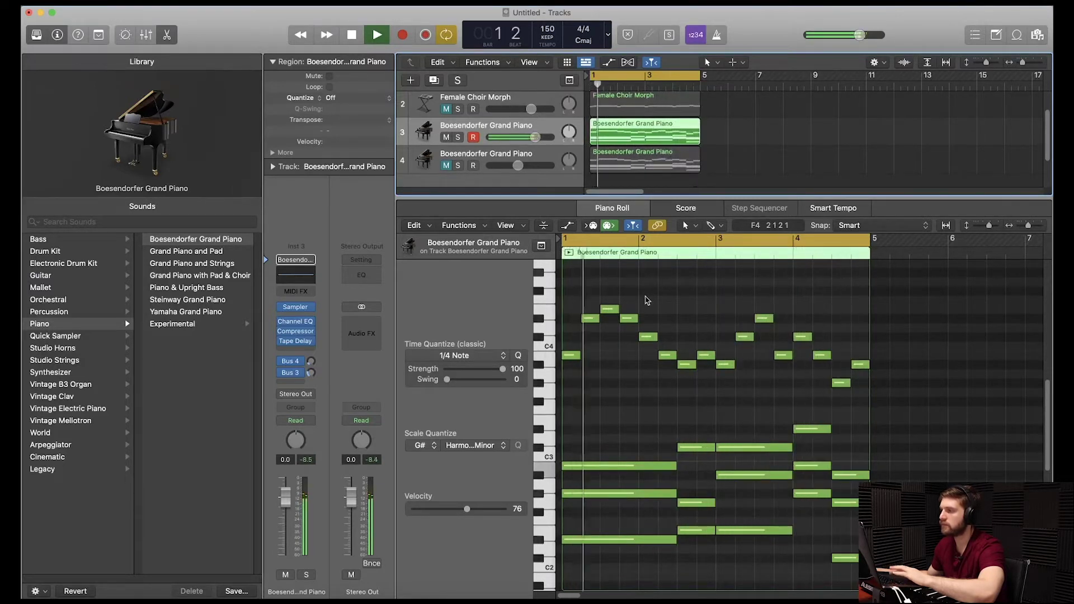
key(space)
Mute piano track 3, unmute piano track 4, and review track 4's Compressor, Channel EQ, Overdrive and Space Designer settings.
click(447, 164)
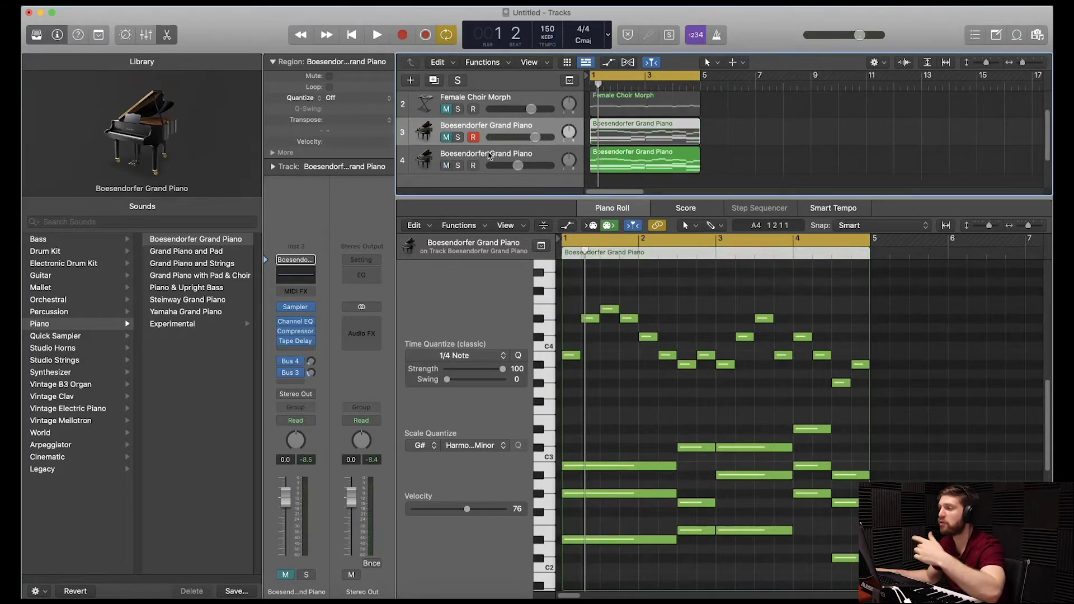
click(441, 171)
click(298, 303)
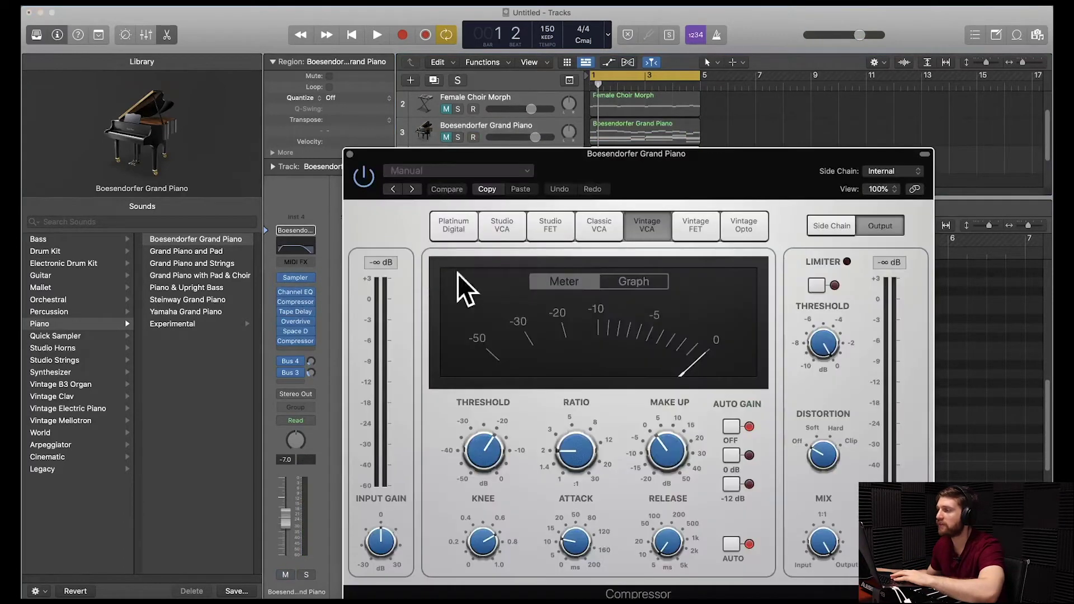
click(294, 292)
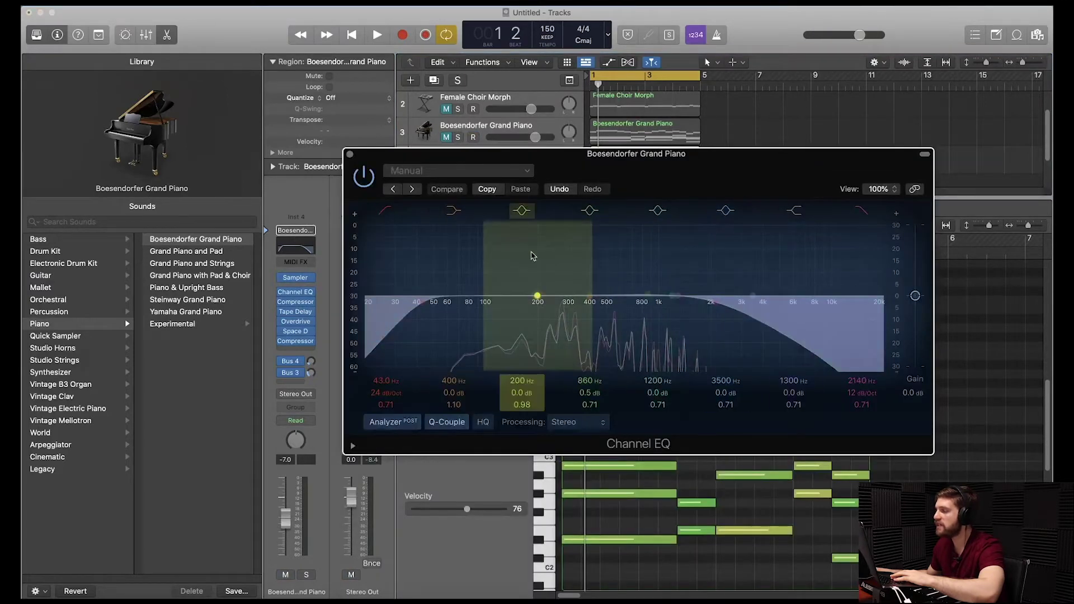
click(294, 292)
click(296, 322)
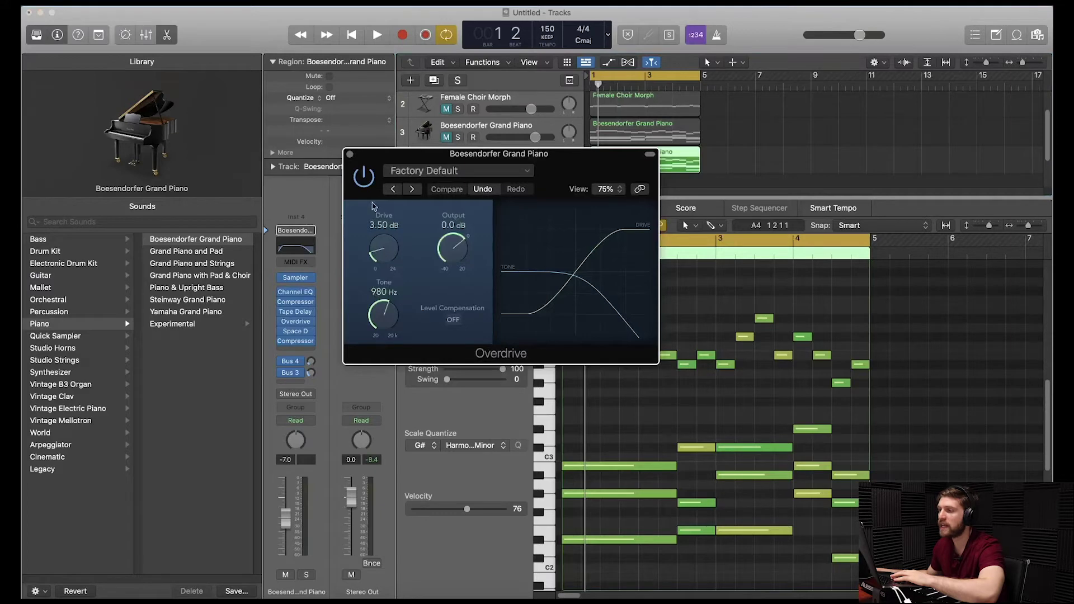
click(296, 331)
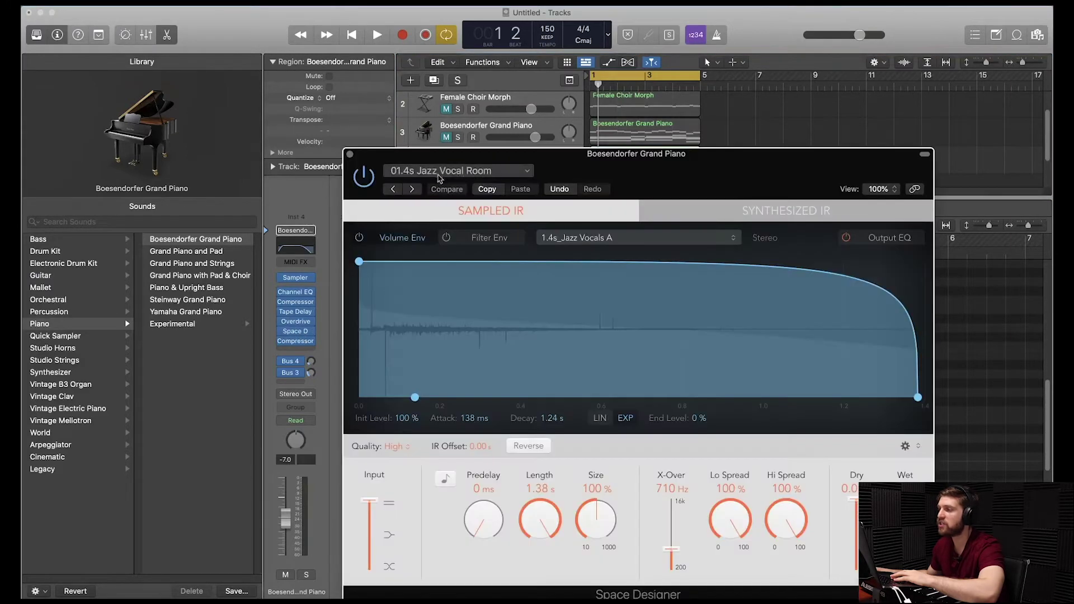
click(350, 154)
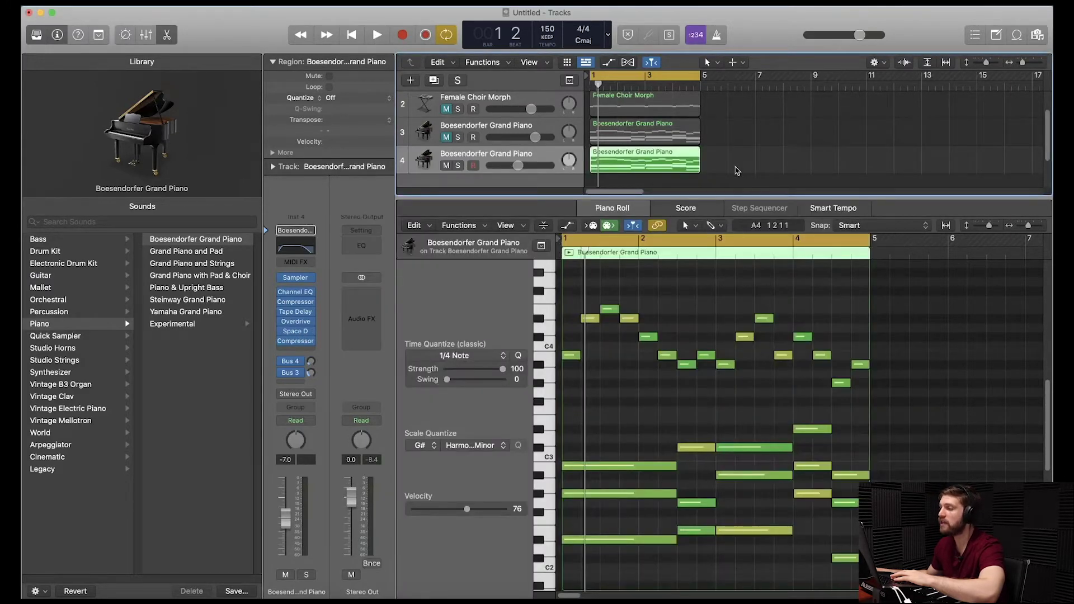
Play the processed piano on track 4, and unmute the Female Choir Morph track.
key(space)
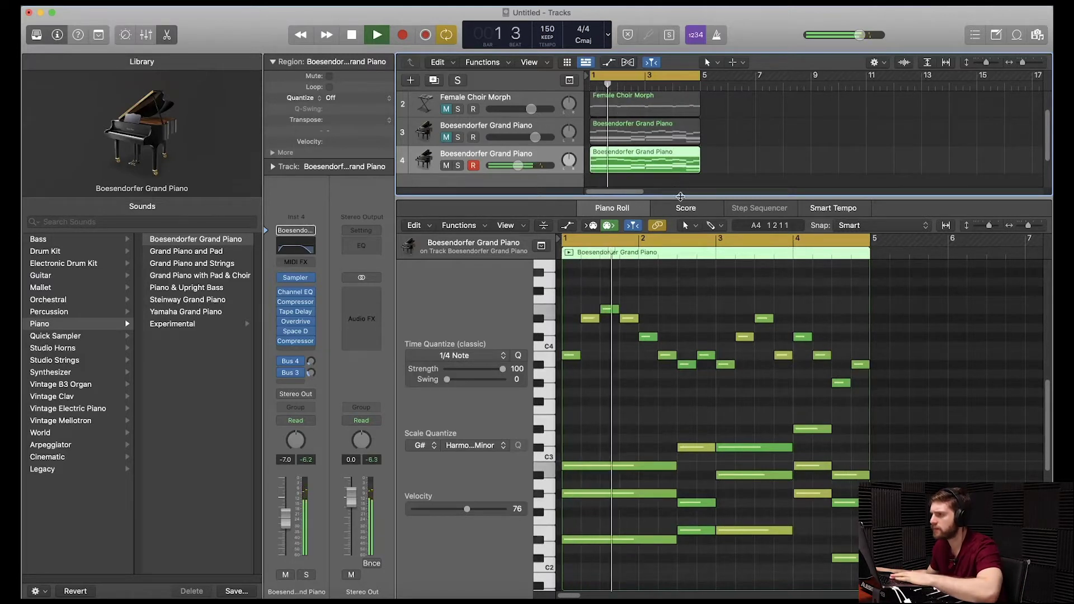
scroll(713, 160, up, 1)
scroll(713, 159, up, 1)
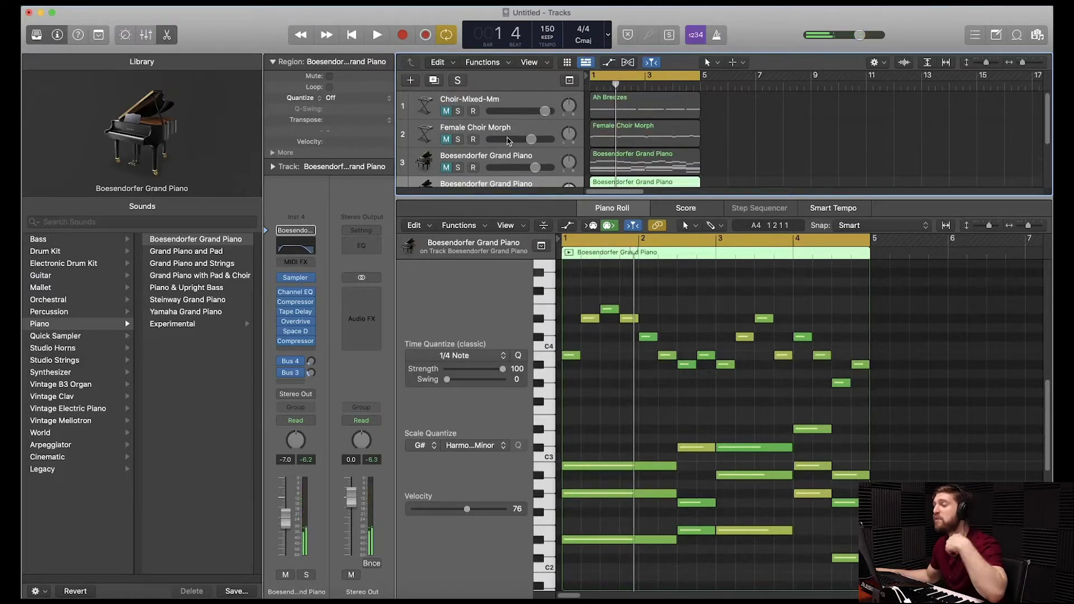
click(446, 138)
scroll(742, 179, down, 1)
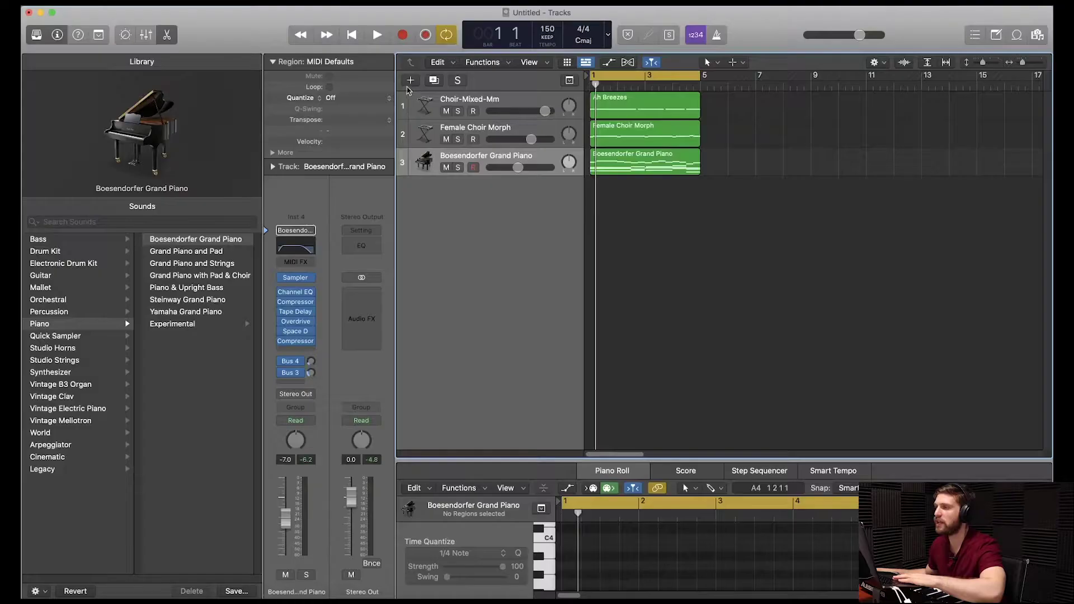
Create a new software instrument track and load Hi-Hat 1 - Atlanta from the Electronic Drum Kit's Kit Pieces.
key(alt+super+n)
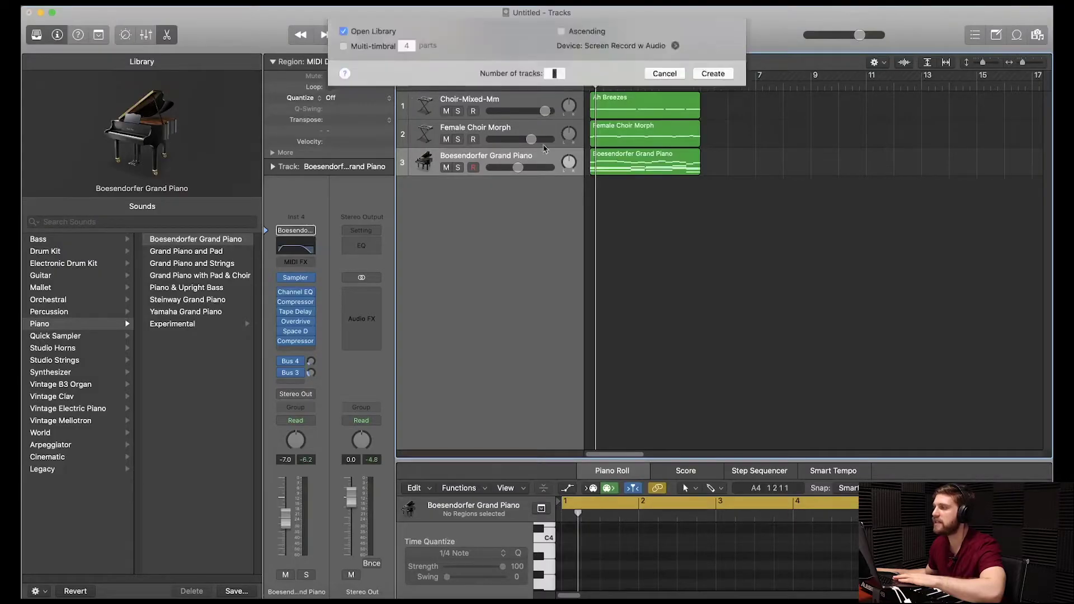
key(Return)
click(109, 263)
scroll(197, 571, down, 10)
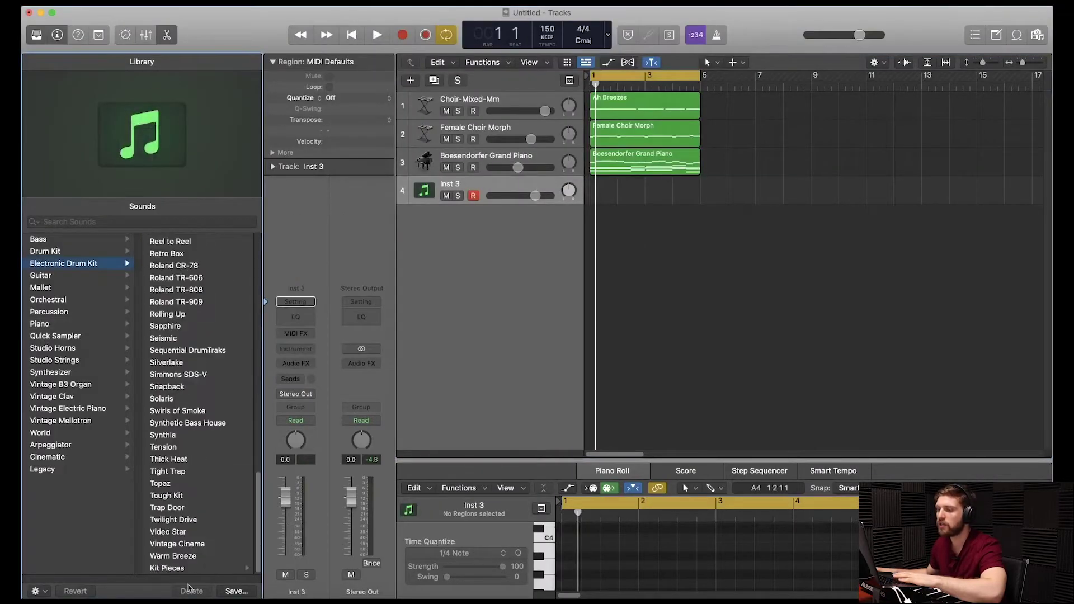
click(189, 569)
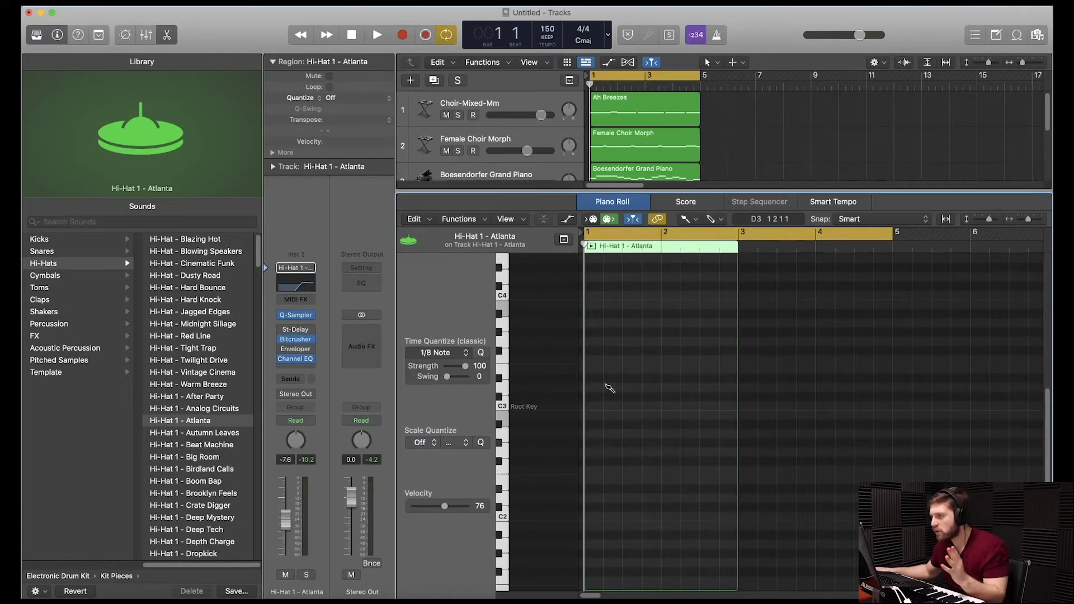
Fill the Hi-Hat 1 - Atlanta region with repeated C3 eighth notes, loop it up to bar 5, and play it back.
click(588, 407)
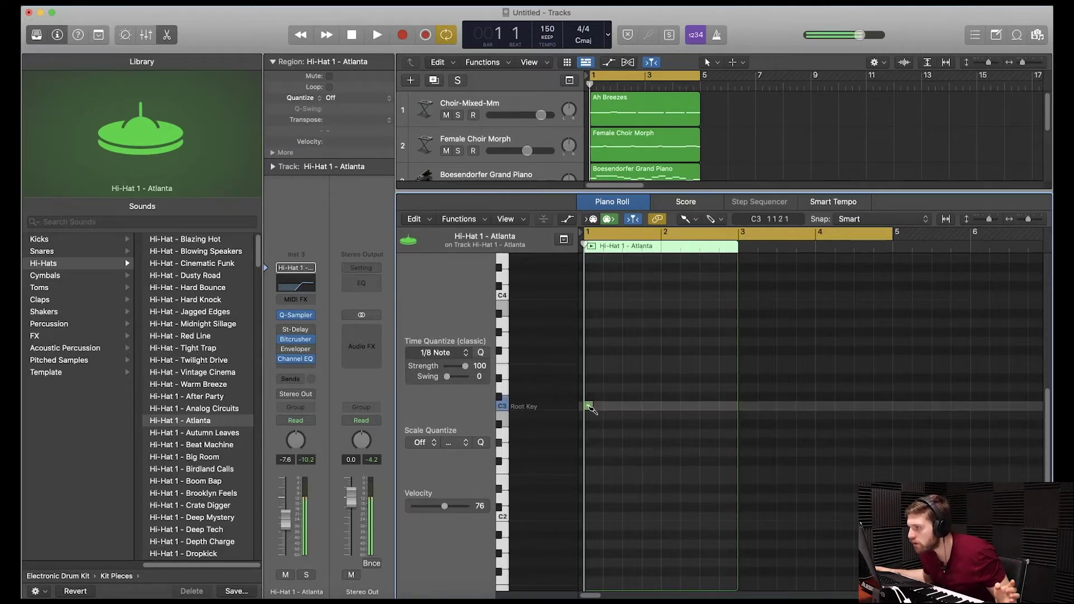
drag(591, 407, 815, 405)
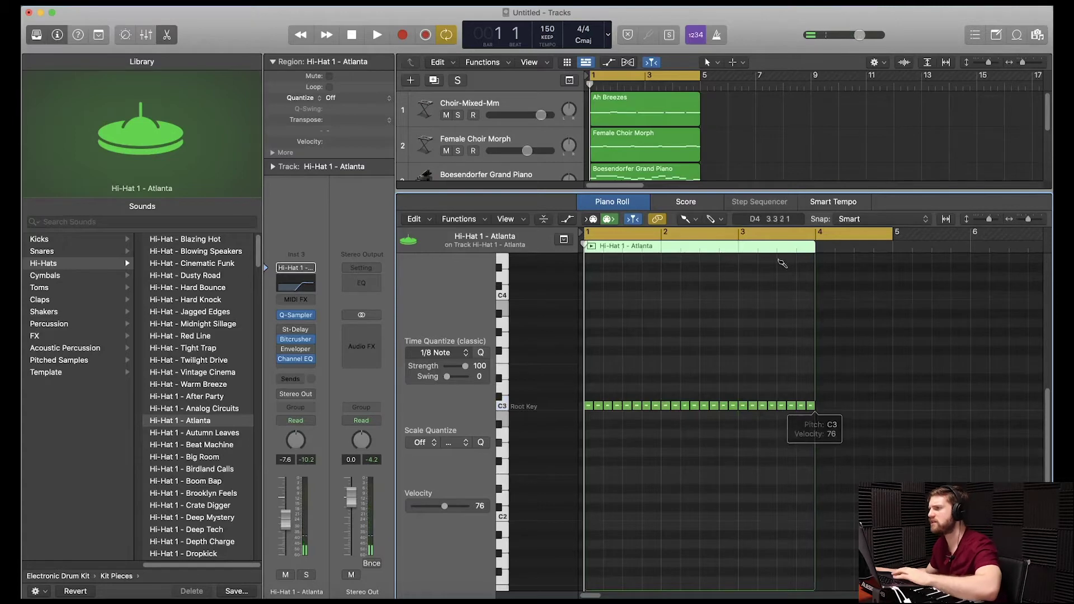
drag(771, 192, 771, 438)
drag(676, 204, 700, 204)
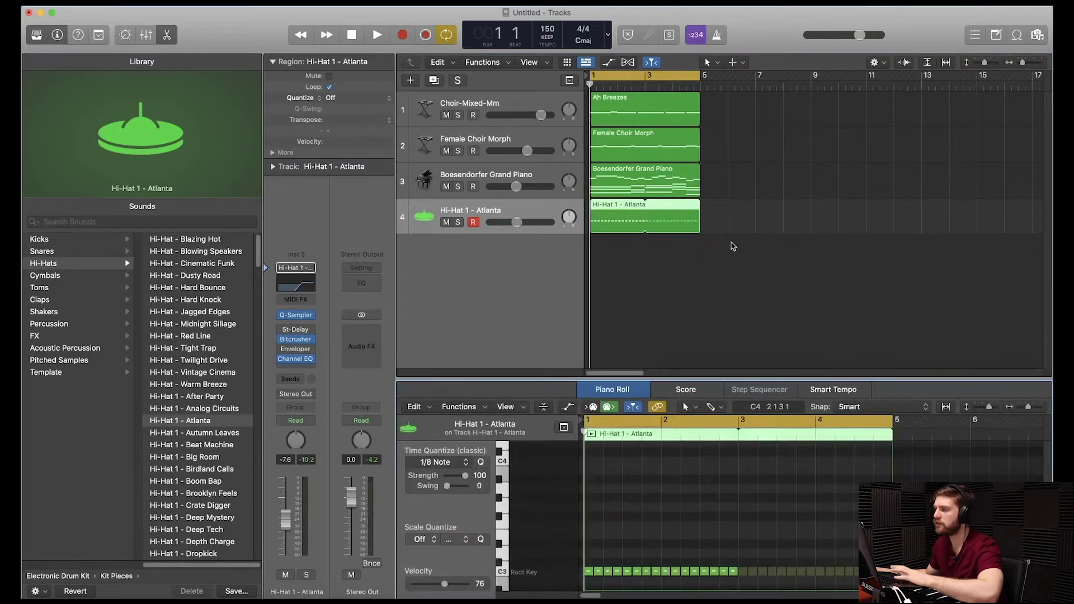
key(space)
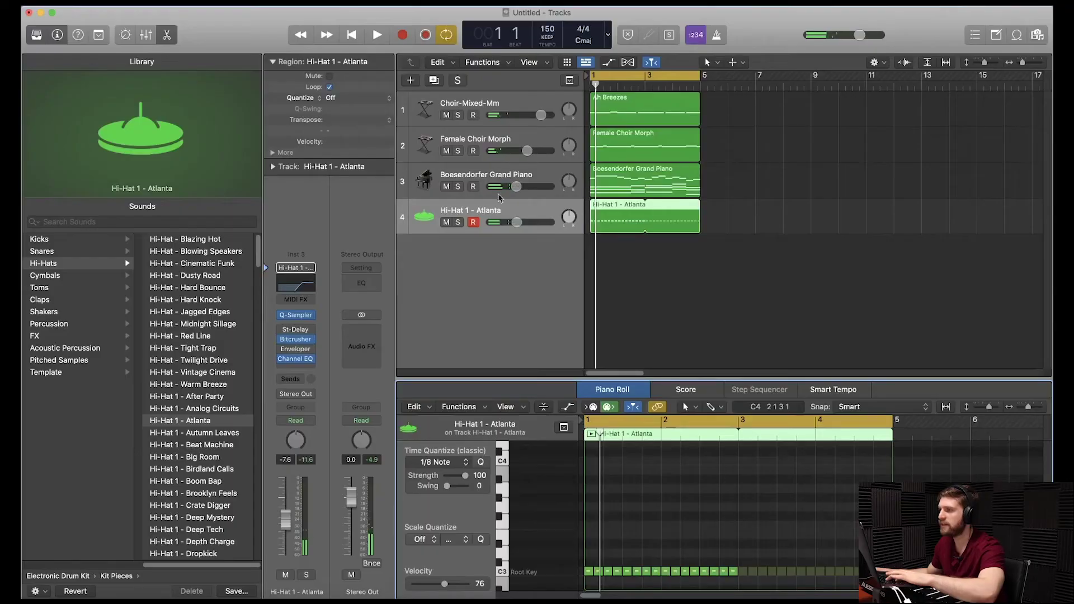
Add another instrument track below the hi-hat and load Snare 1 - Atlanta from the Snares kit pieces.
key(super+d)
click(67, 253)
scroll(195, 363, down, 10)
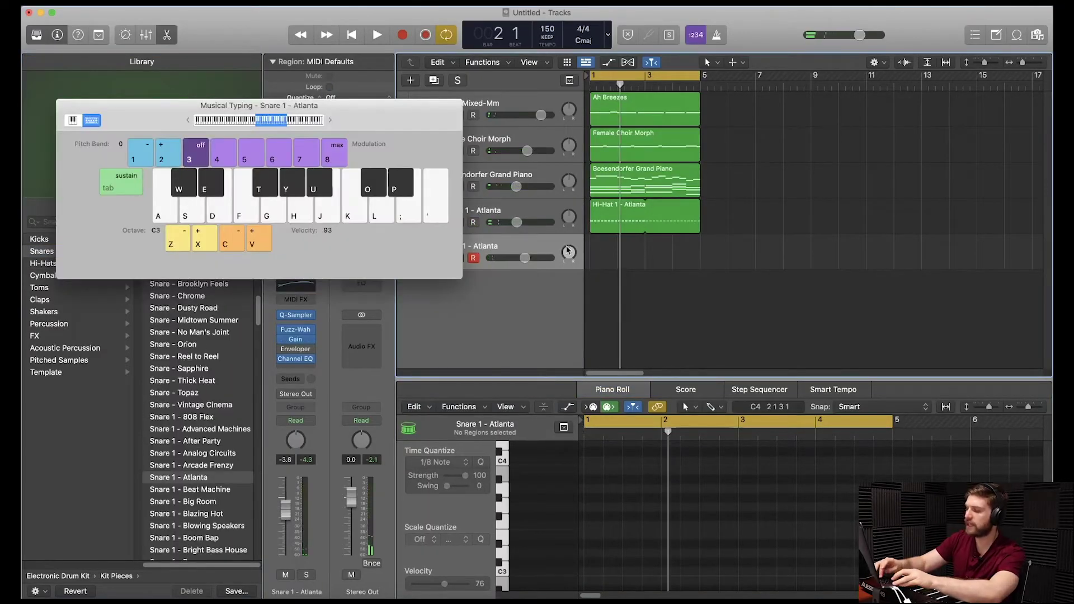
Record a four-bar snare part on the Snare 1 - Atlanta track with one C3 hit in each bar.
key(r)
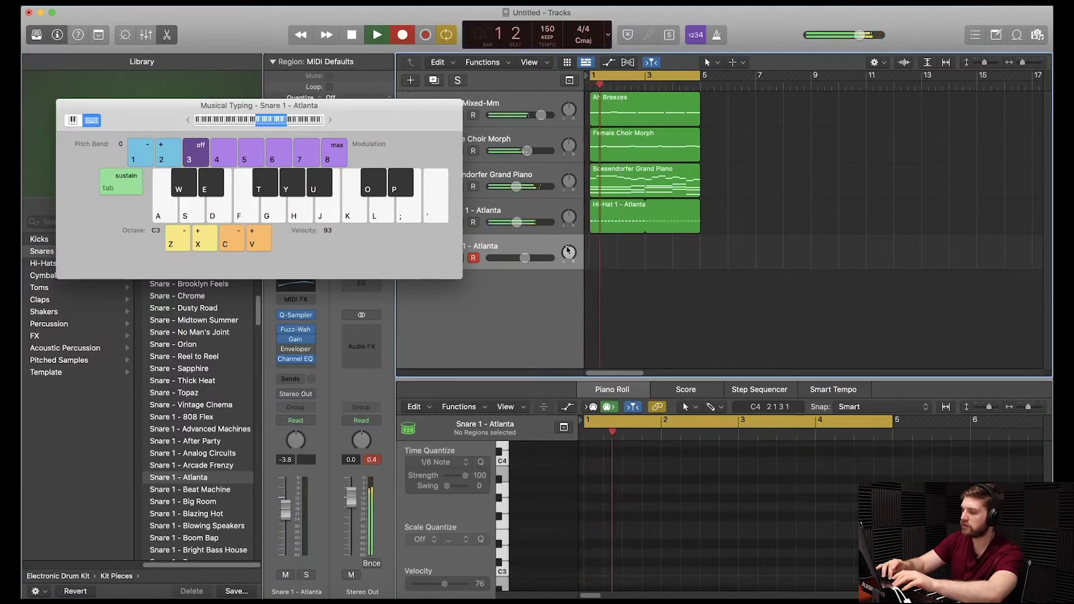
key(a)
key(a)
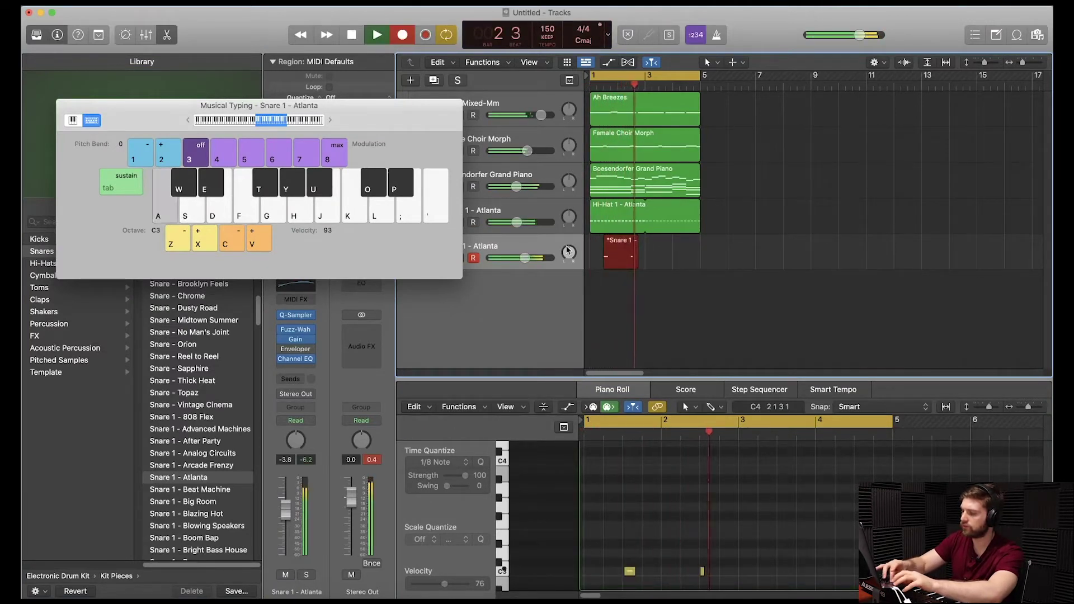
key(a)
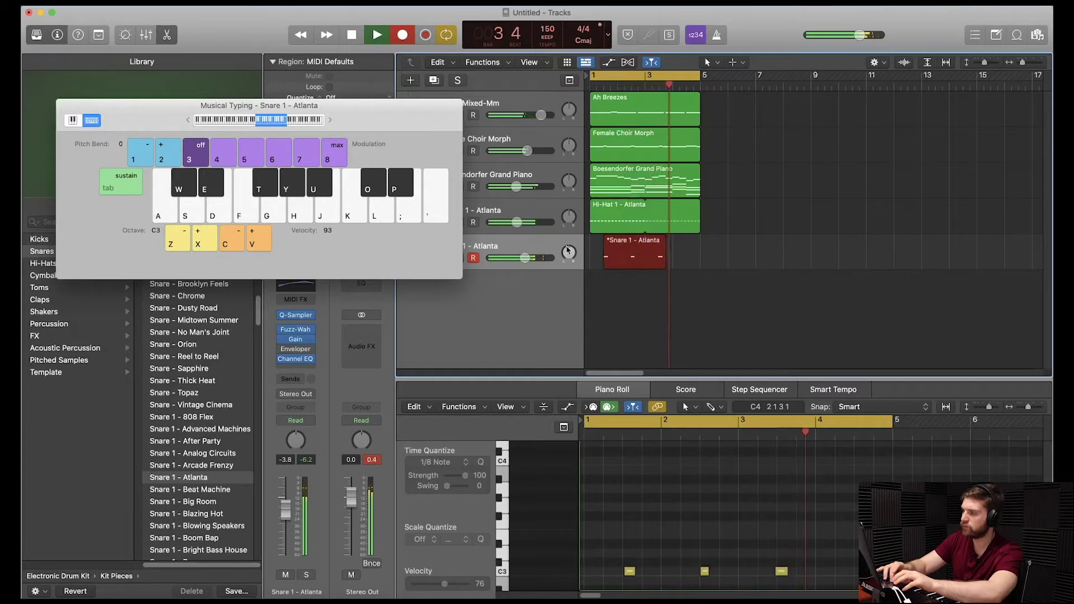
key(a)
key(space)
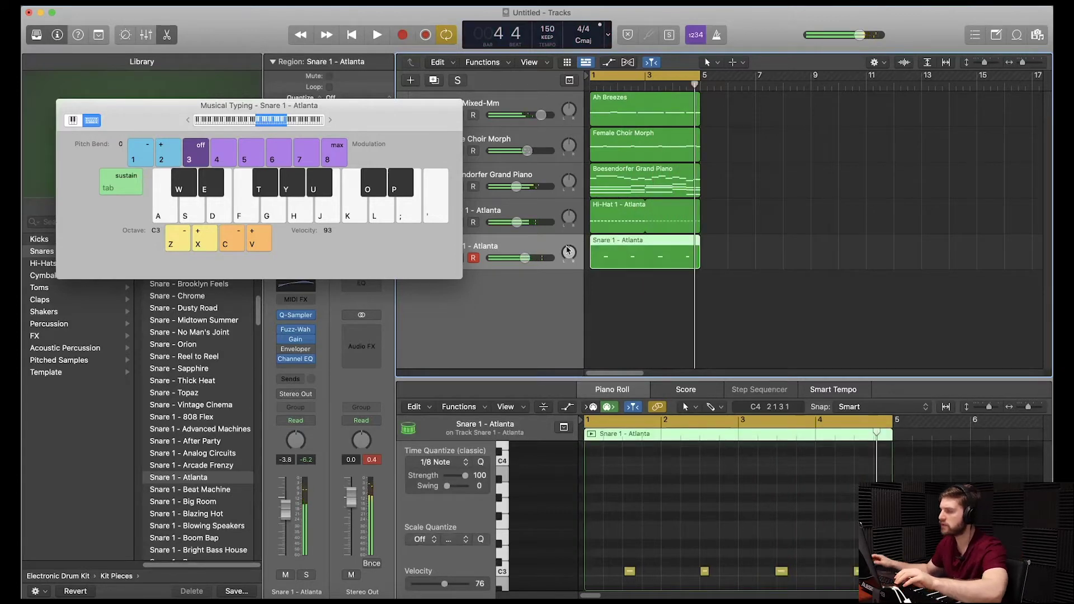
Quantize all recorded snare notes to 1/8 notes and play back the beat with the drum parts.
click(663, 475)
key(super+a)
key(q)
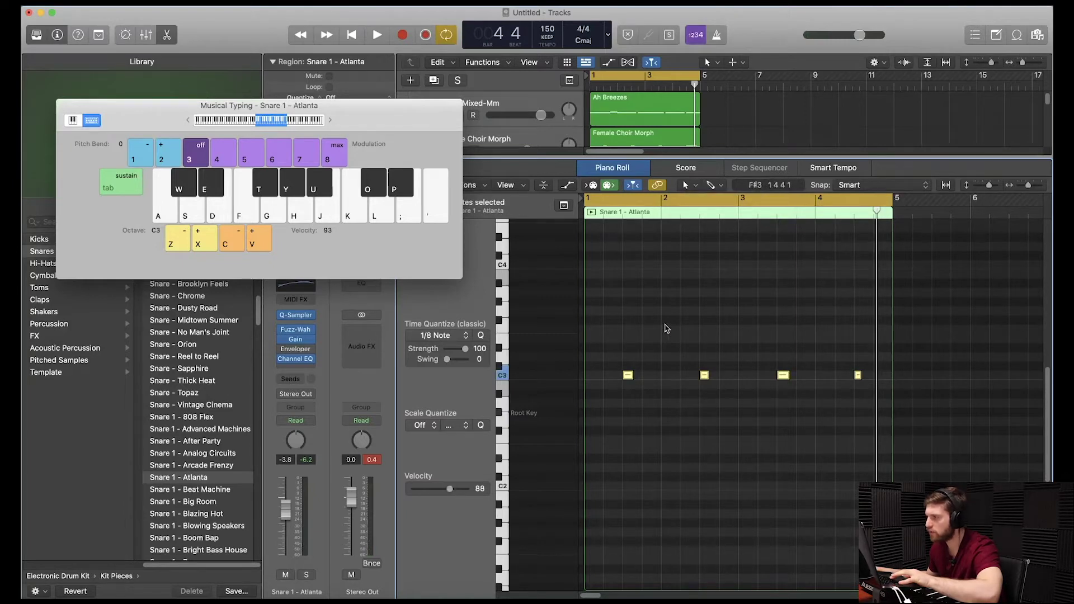
click(665, 325)
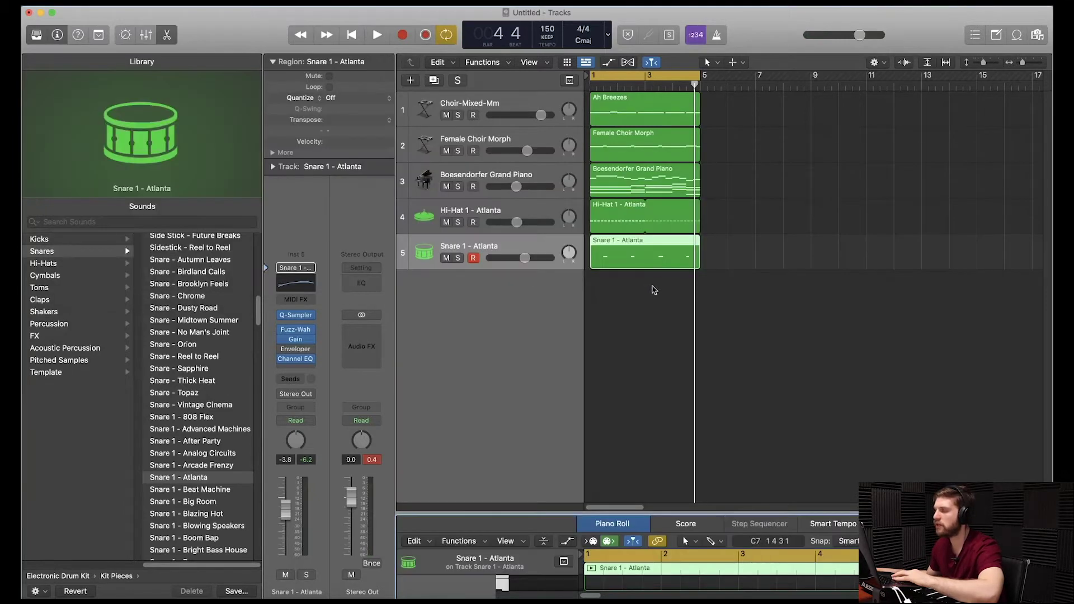
key(space)
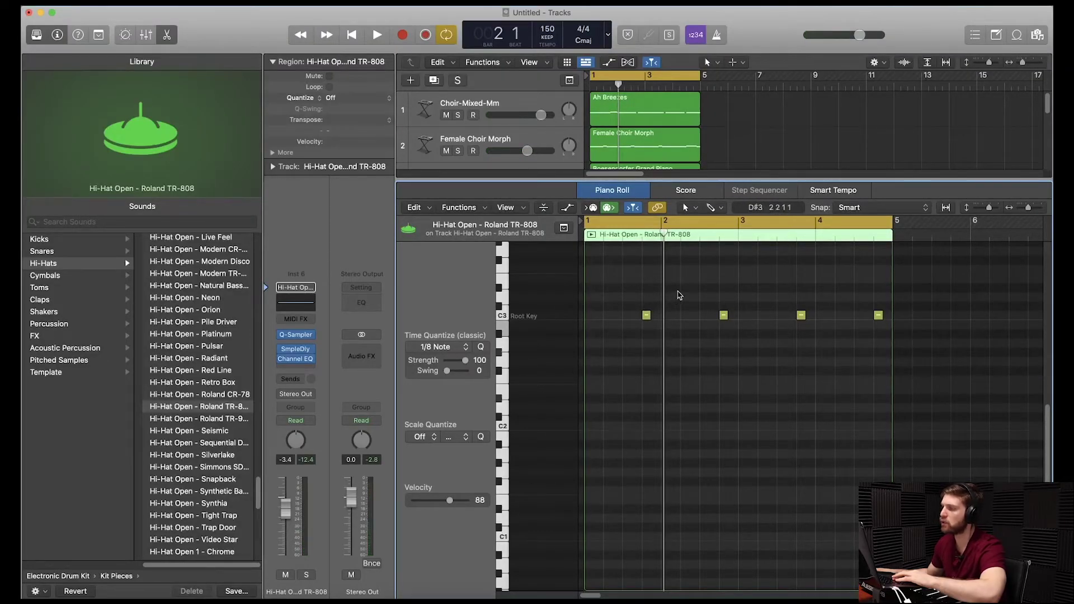
key(space)
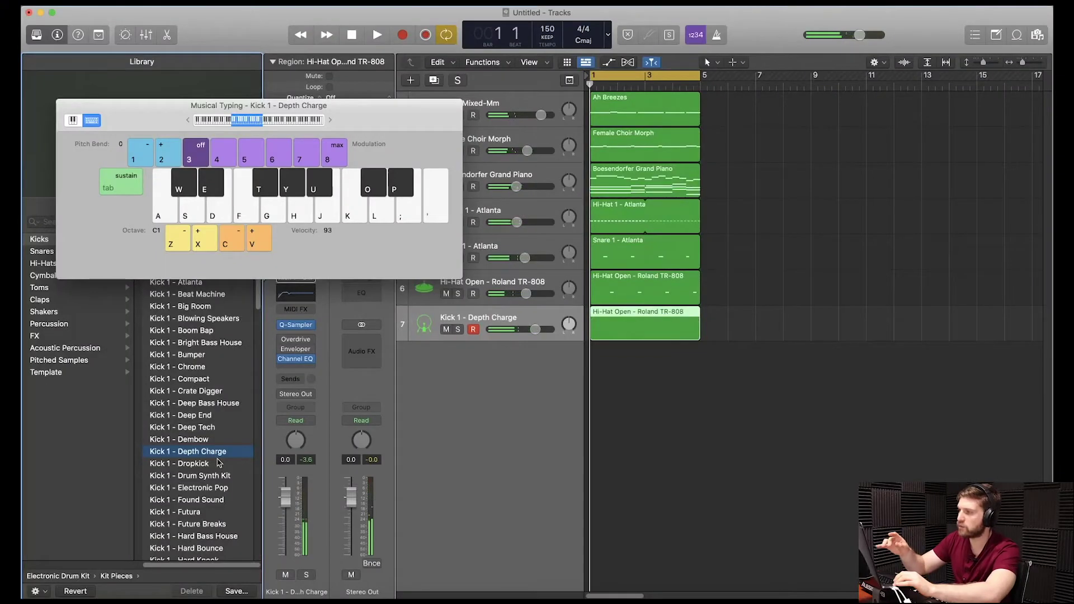
Record a syncopated kick pattern on C1 across bars 1 to 4 of the Kick 1 - Depth Charge track.
key(r)
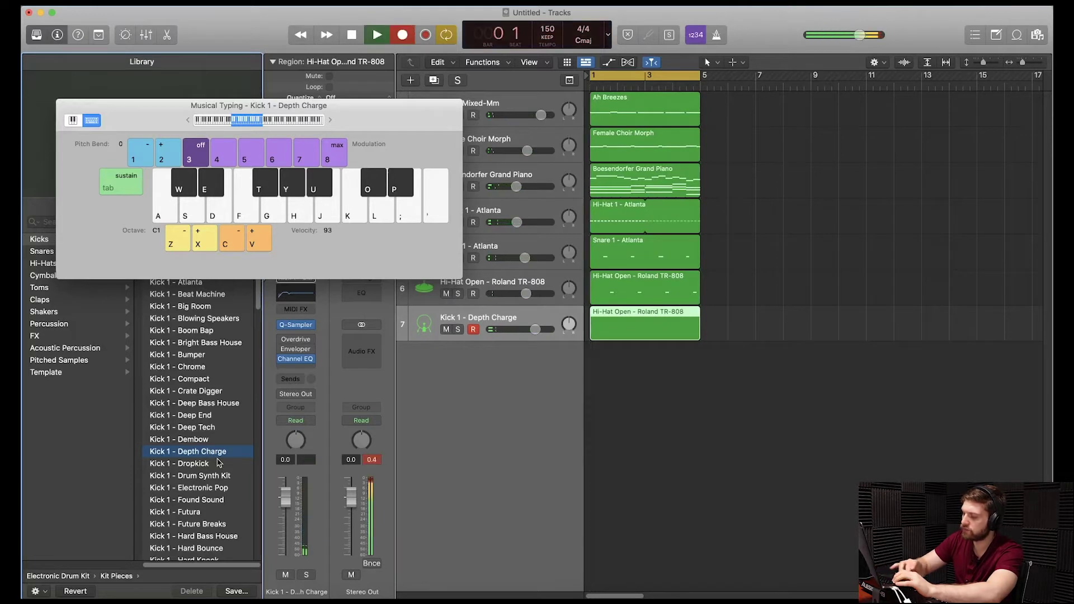
key(a)
key(a)
key(a)
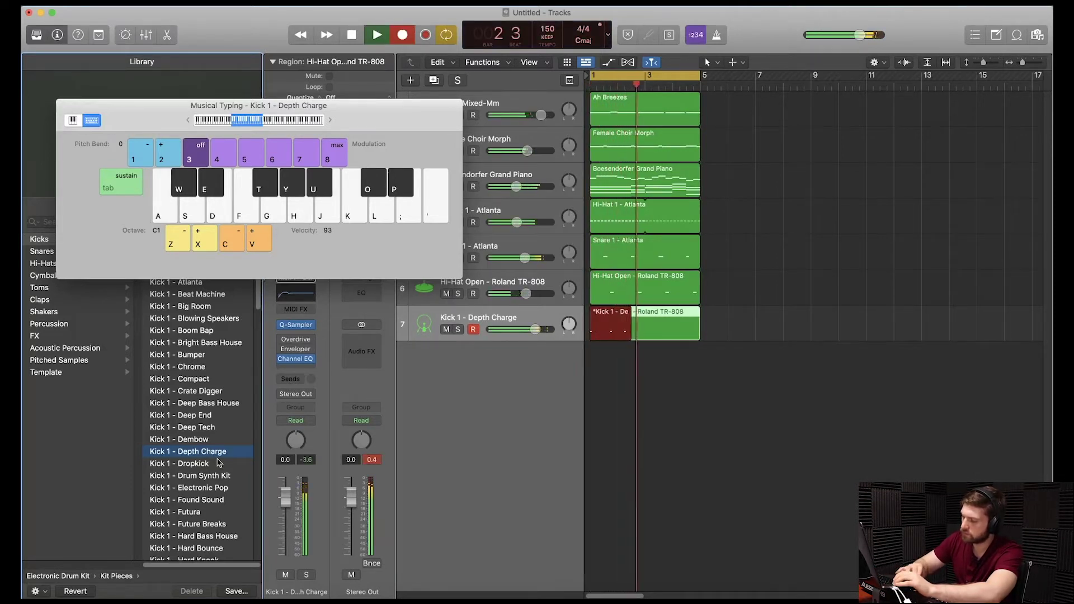
key(a)
key(a)
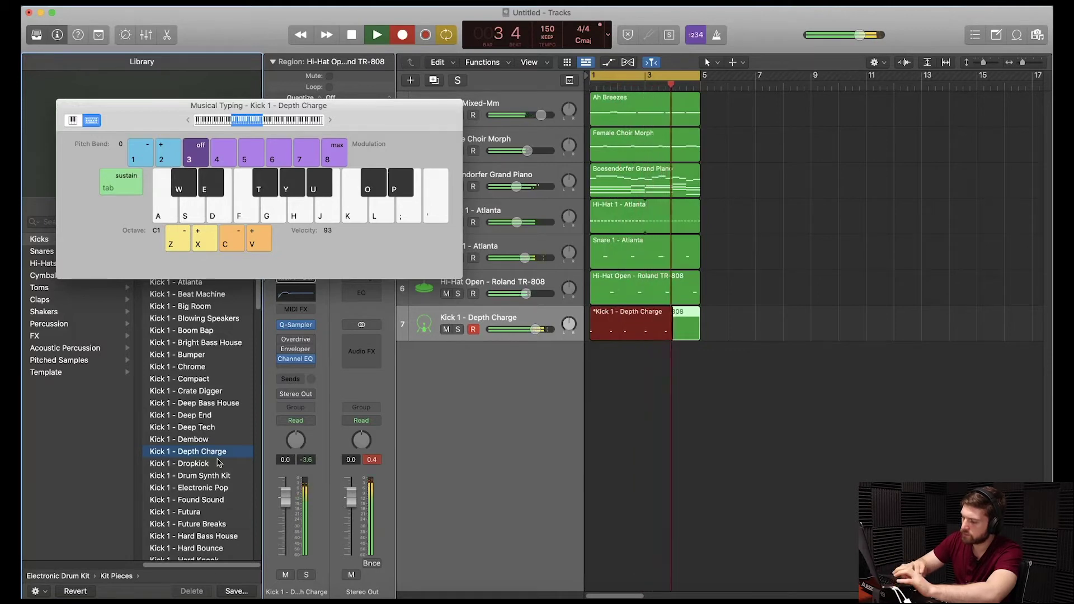
key(space)
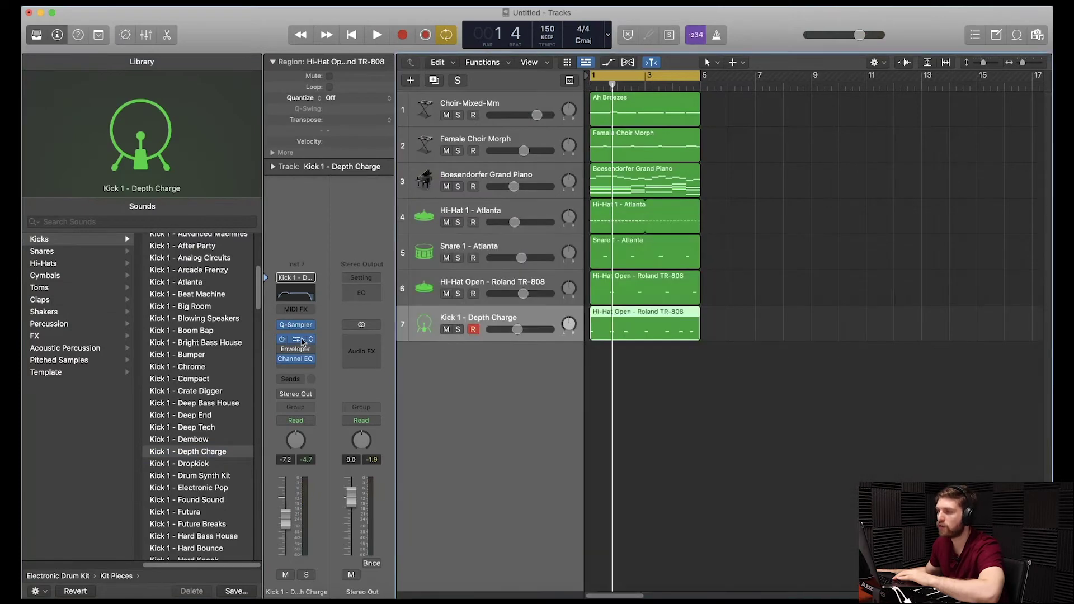
Review the kick track's Overdrive and Channel EQ settings, and play back the beat.
click(301, 340)
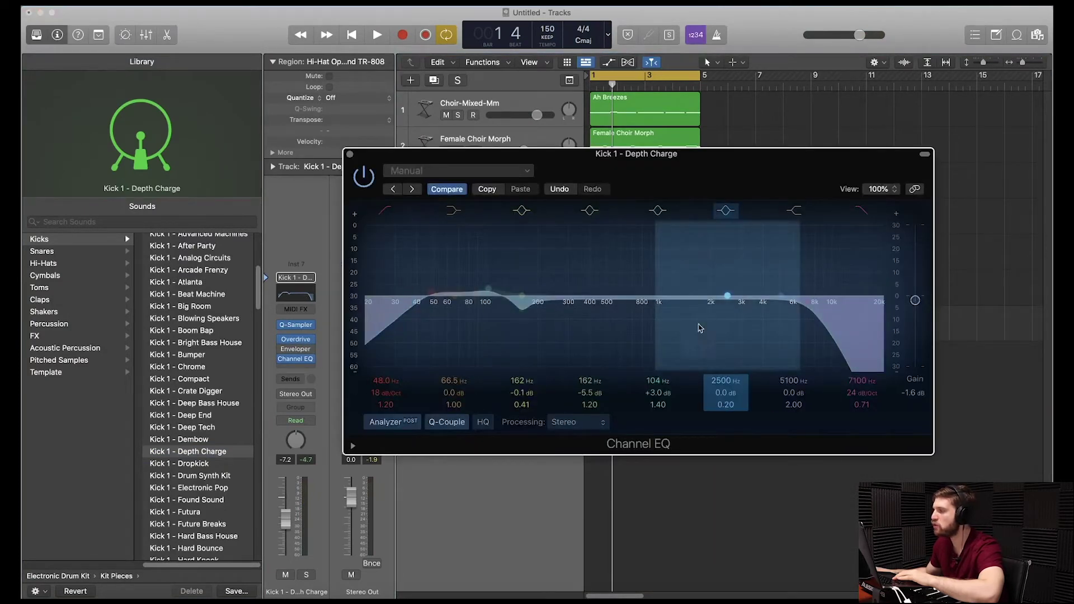
click(349, 155)
key(space)
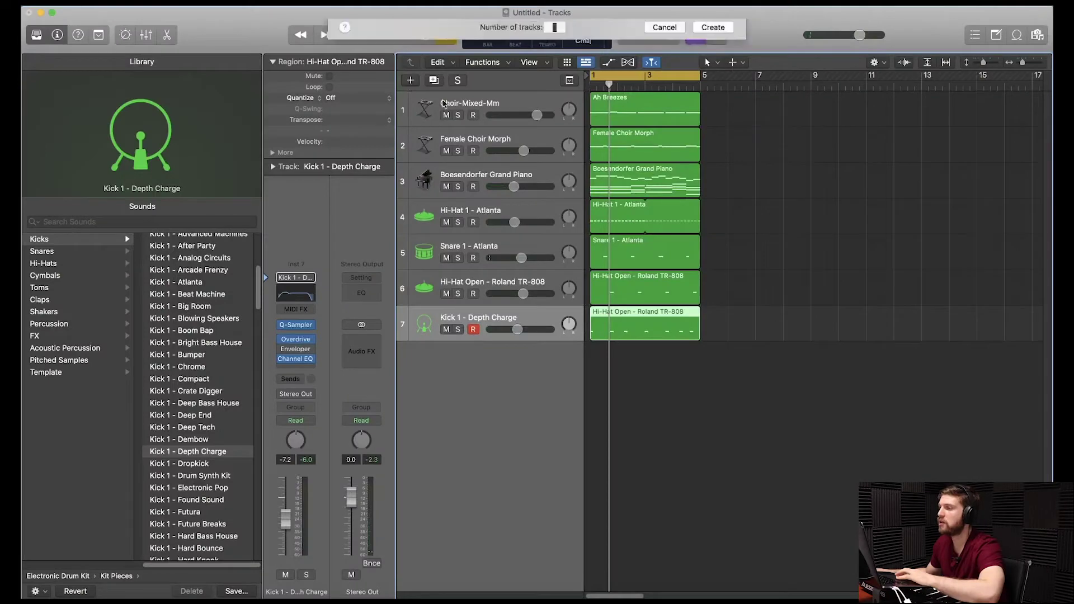
Create a new software instrument track for the 808 with ES2 as its instrument.
key(alt+super+n)
key(Return)
click(295, 349)
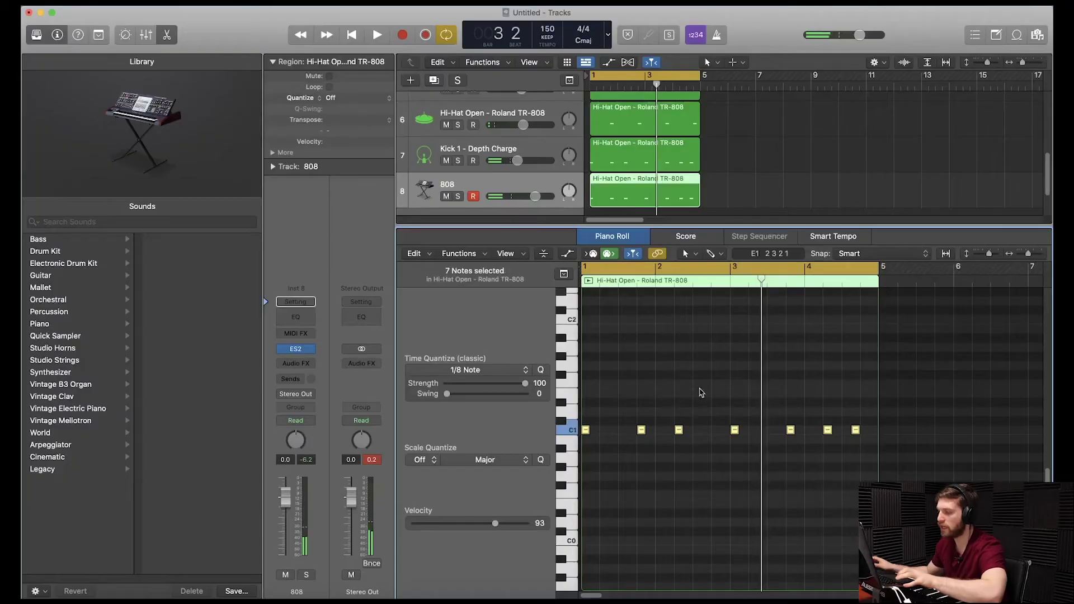
Transpose the seven selected 808 notes up one octave to C2 and lengthen them.
key(alt+shift+Up)
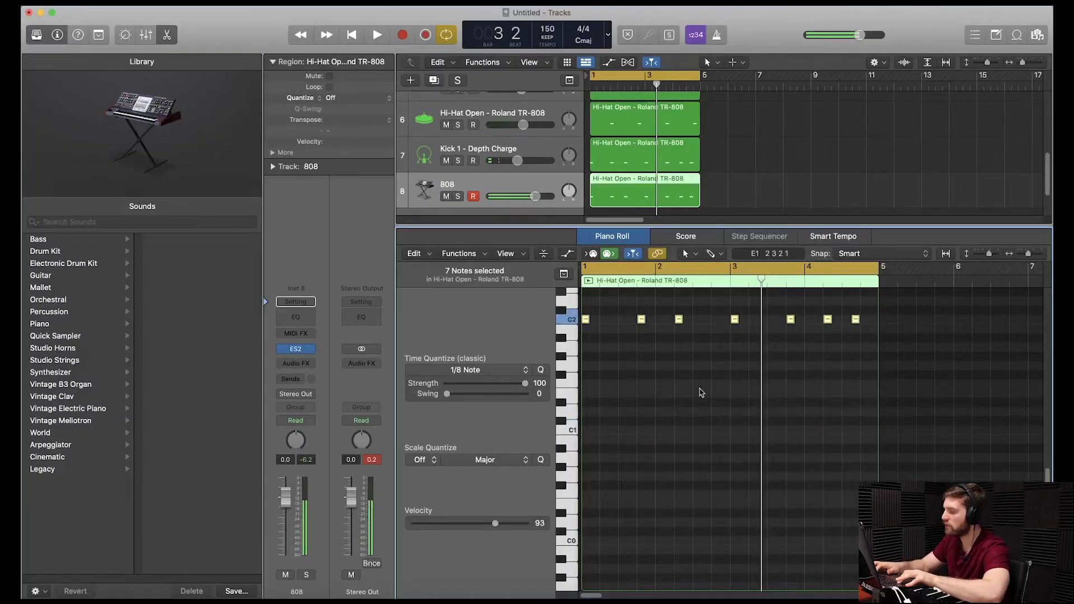
scroll(693, 414, up, 1)
key(shift+l)
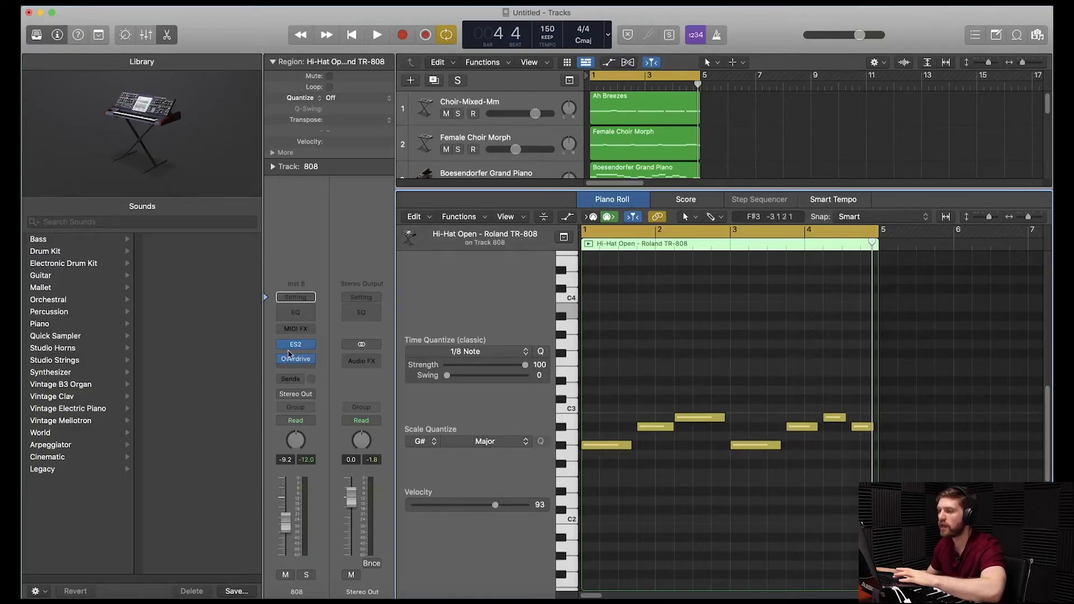
Review the 808 track's Overdrive settings, and play back the beat with the 808 and hi-hat parts.
click(297, 359)
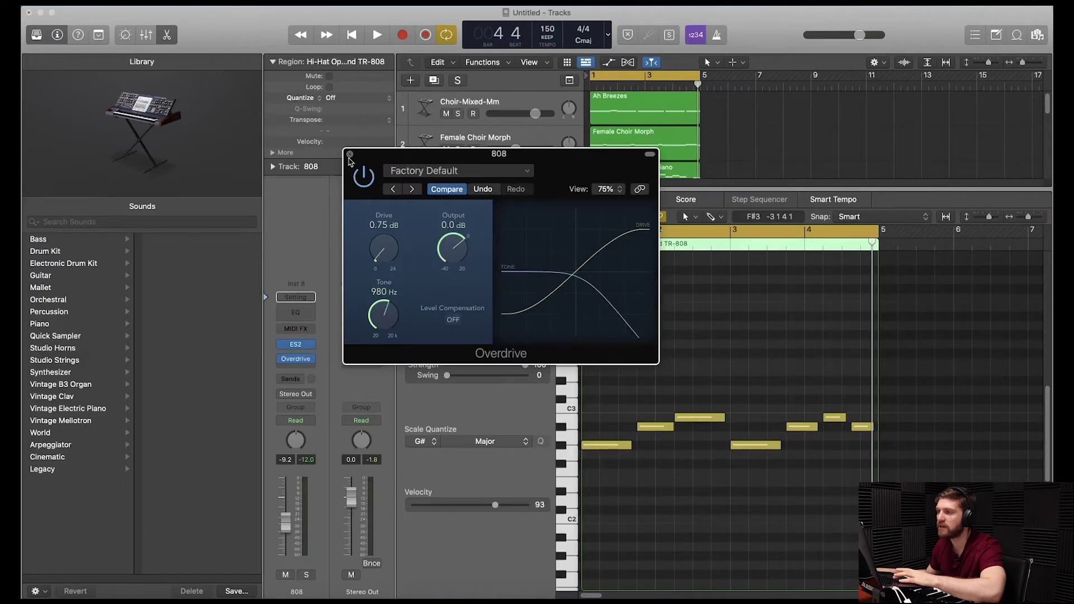
click(350, 154)
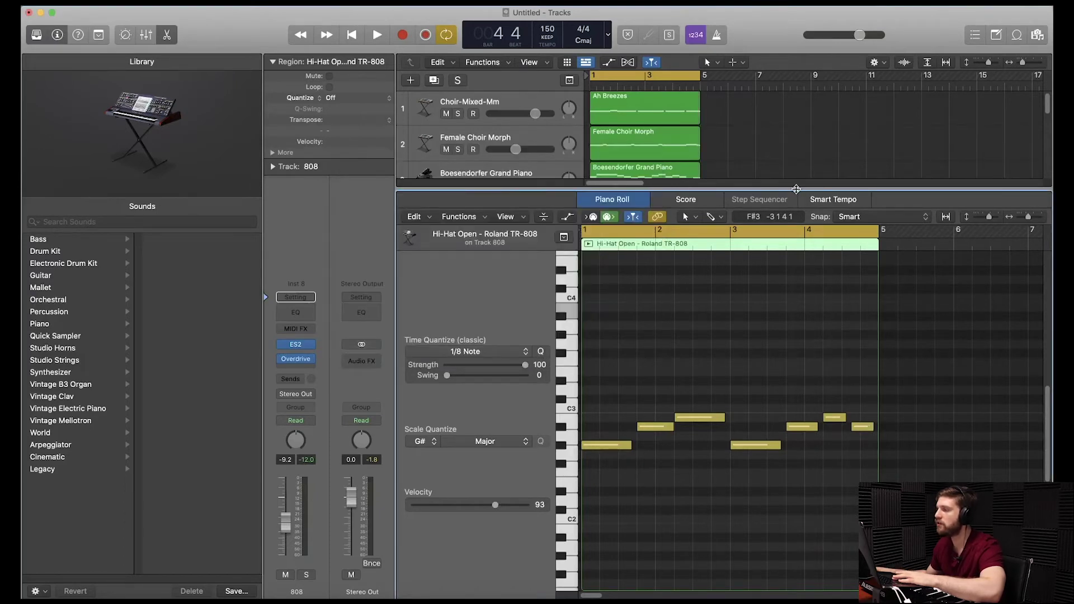
drag(796, 189, 788, 452)
key(space)
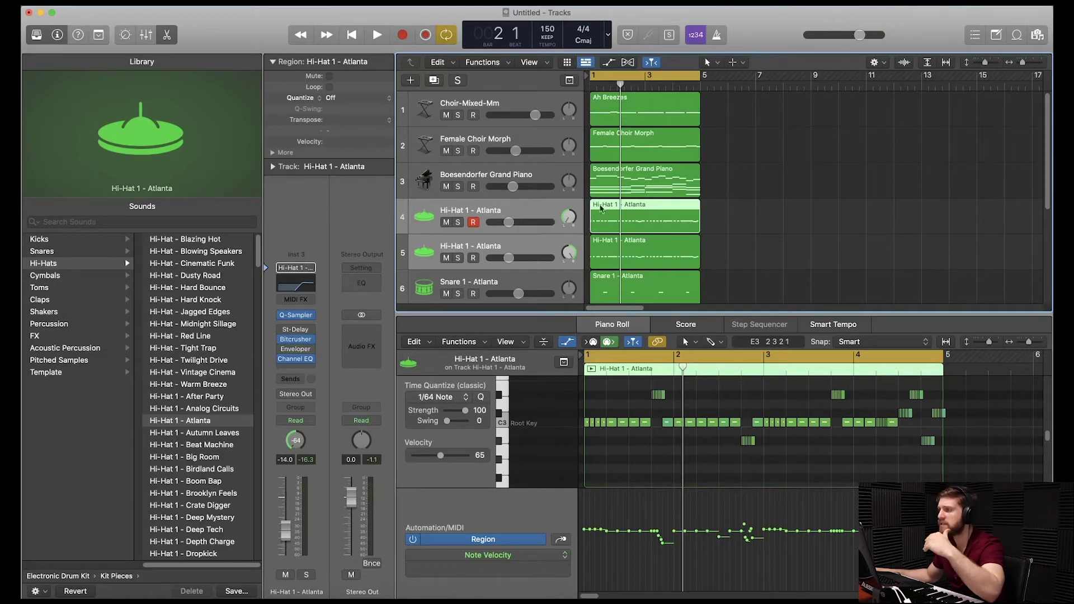
key(space)
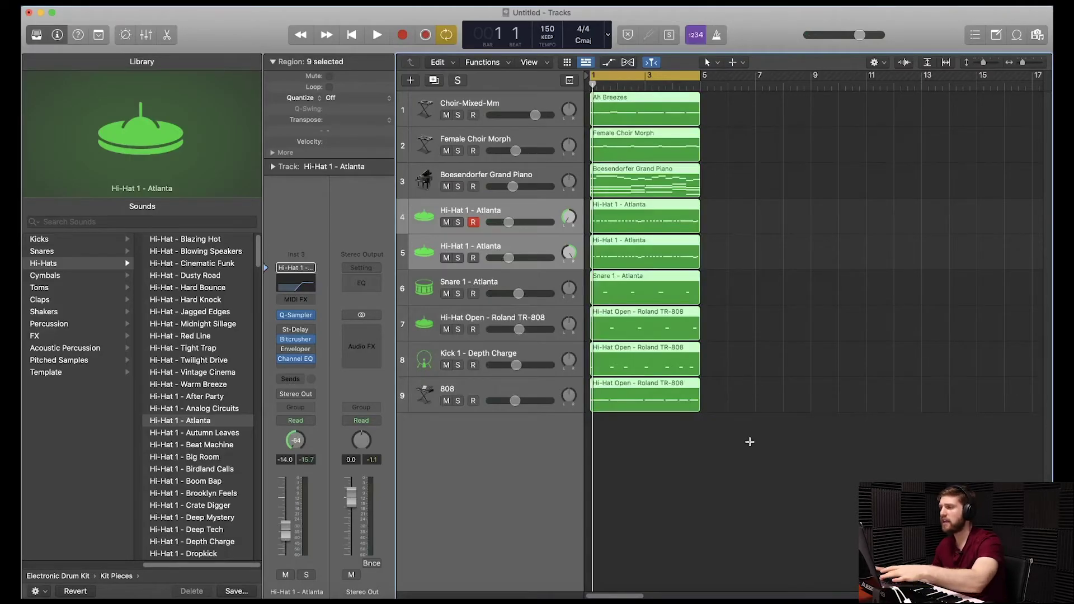
Repeat the nine selected four-bar regions four times along the timeline.
key(super+r)
key(super+r)
key(super+r)
key(super+r)
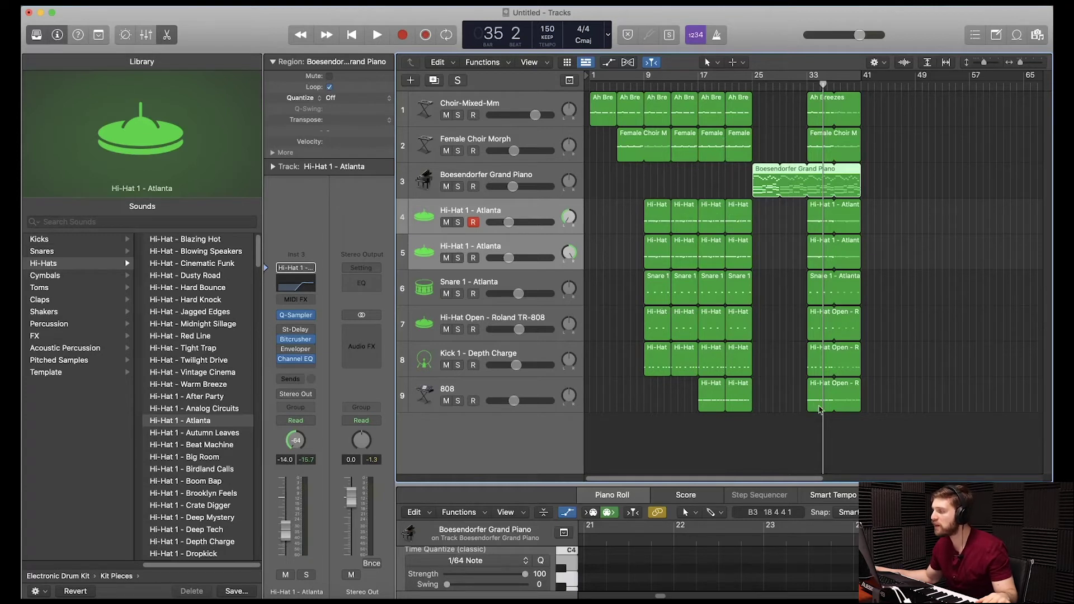
Play the full arrangement from the beginning and raise the system volume.
key(Return)
key(space)
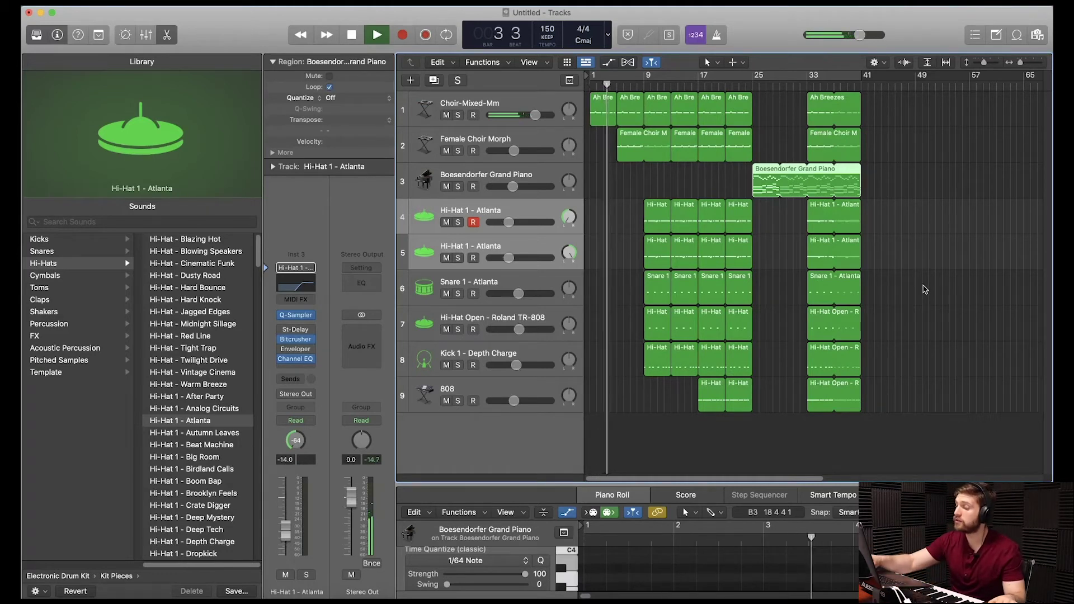
key(XF86AudioRaiseVolume)
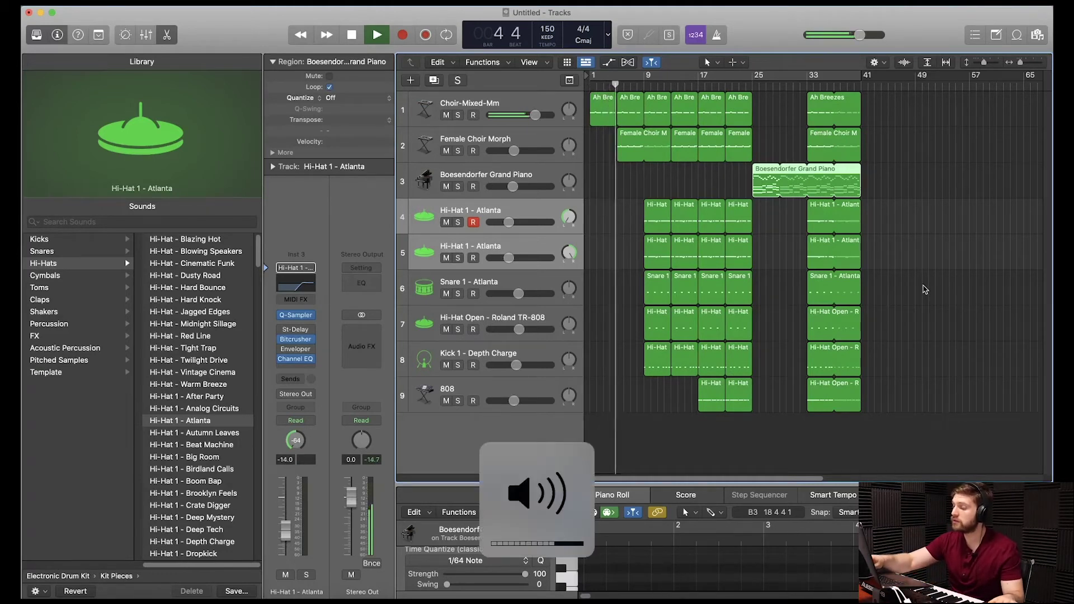